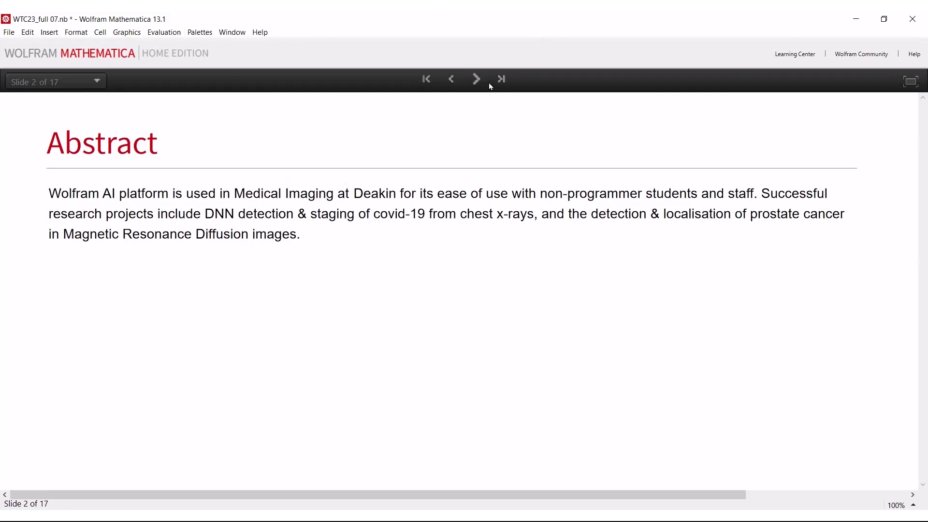
Advance the slideshow to the Areas of Application slide.
{"action": "left_click", "coordinate": [476, 79]}
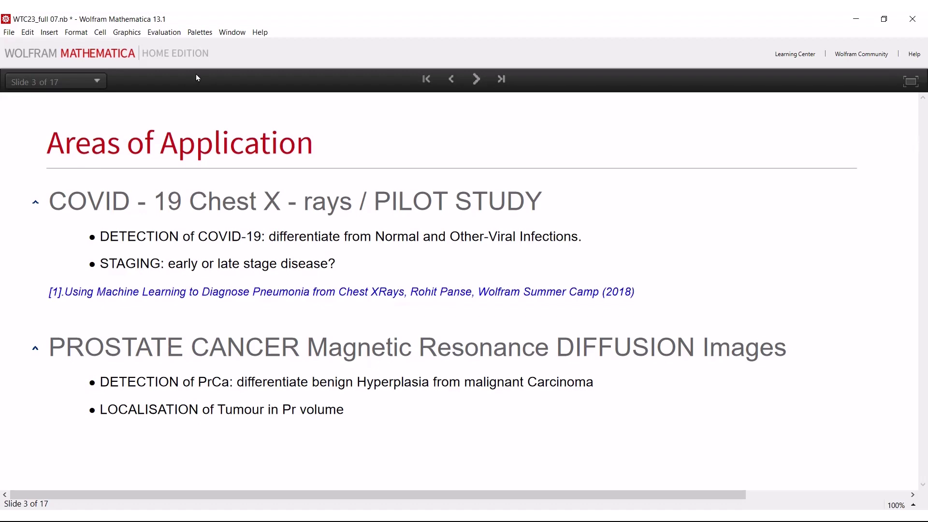
Advance to slide 4, the COVID-19 detection slide with three chest X-rays.
{"action": "left_click", "coordinate": [475, 78]}
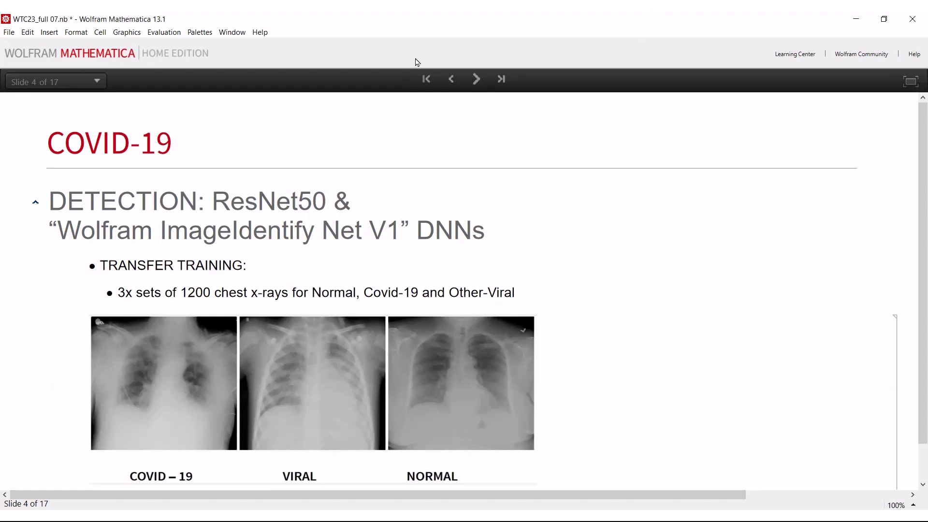
Move on to slide 5, the Training Results slide.
{"action": "left_click", "coordinate": [475, 79]}
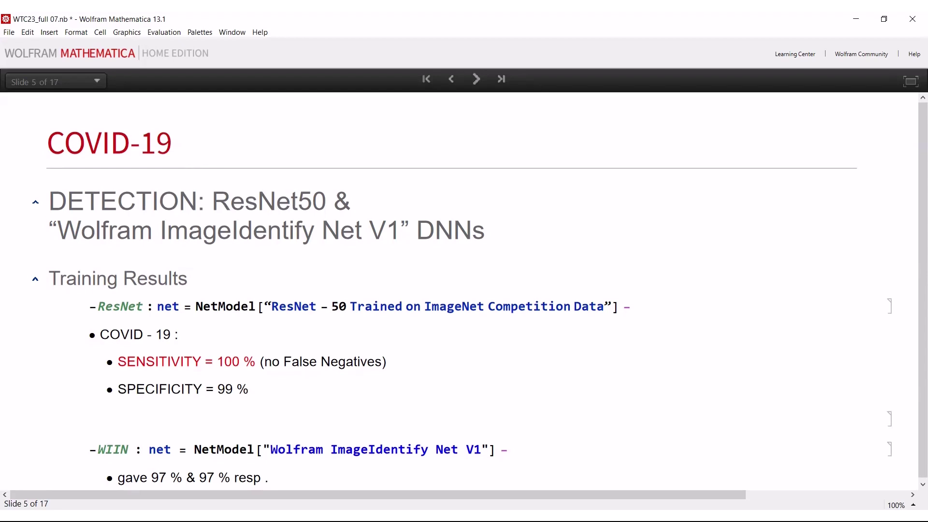
Move on to slide 6, COVID-19 STAGING, showing 80% accuracy.
{"action": "left_click", "coordinate": [477, 80]}
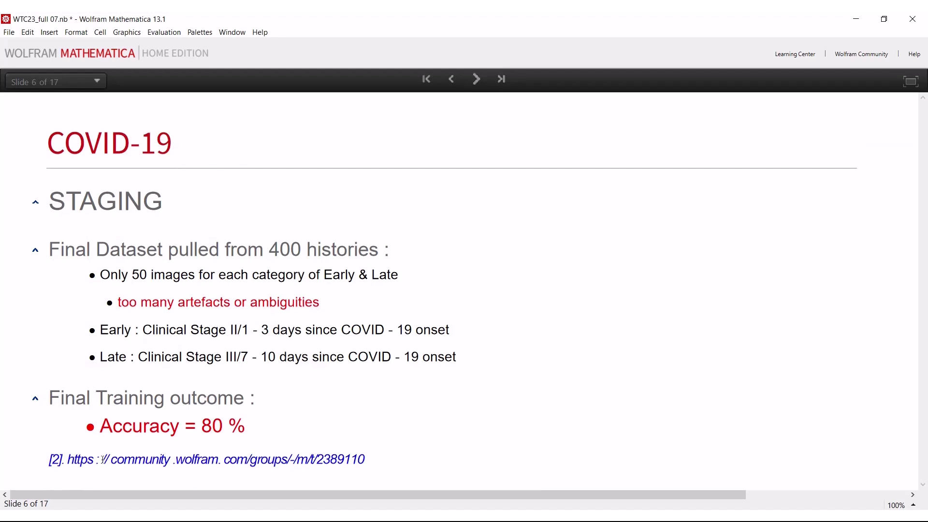
Advance to slide 7, the PROSTATE CANCER slide.
{"action": "left_click", "coordinate": [478, 79]}
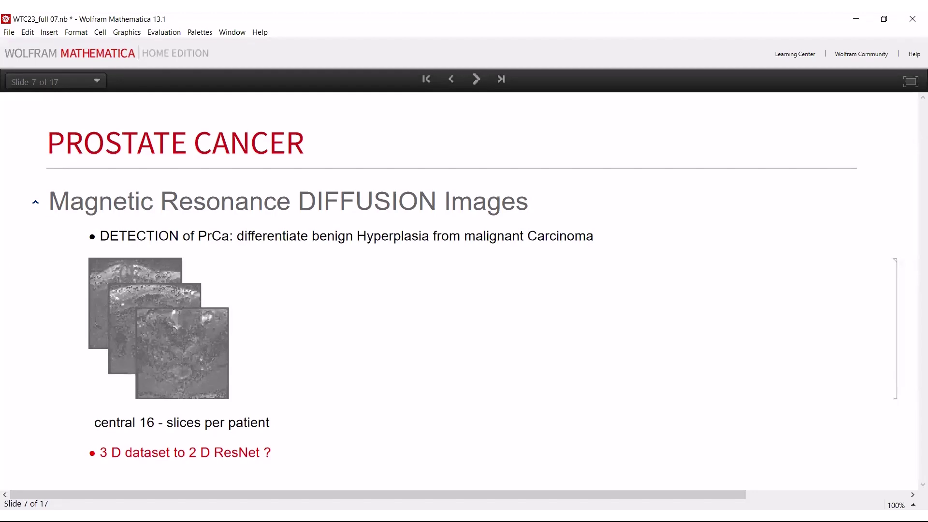
Advance to slide 8, Hybrid 2.5D Volume Image, and scroll through its mosaics.
{"action": "left_click", "coordinate": [475, 79]}
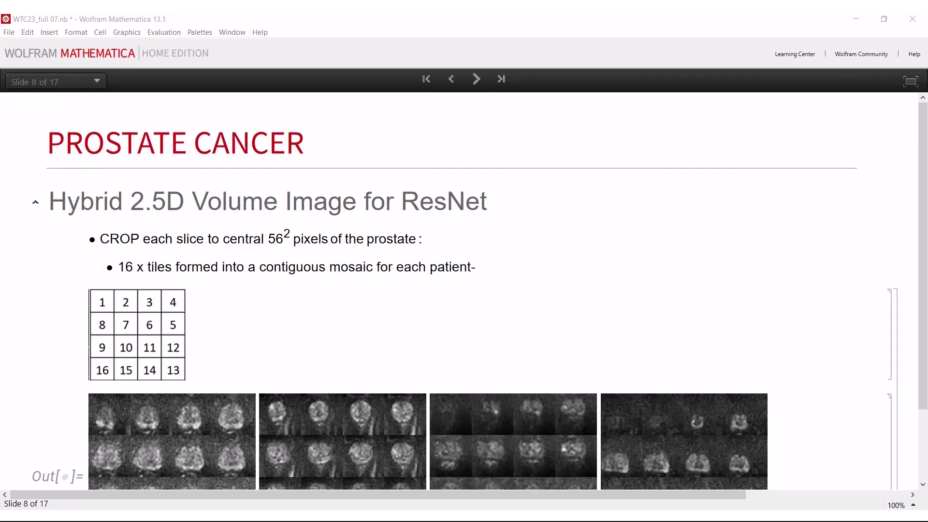
{"action": "scroll", "coordinate": [58, 307], "scroll_direction": "down", "scroll_amount": 3}
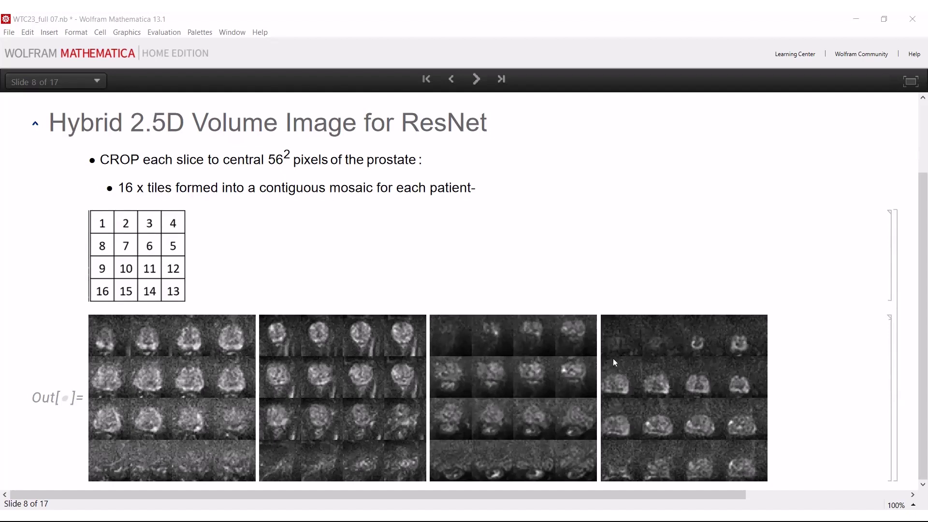
Go to slide 9, scroll to In[7], and highlight ImageCrop and the 56 crop size.
{"action": "left_click", "coordinate": [475, 78]}
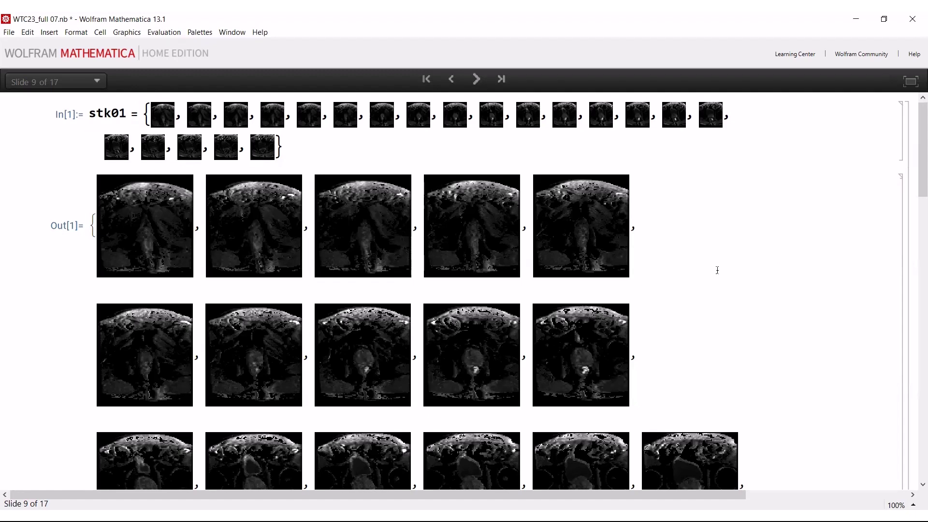
{"action": "scroll", "coordinate": [717, 270], "scroll_direction": "down", "scroll_amount": 3}
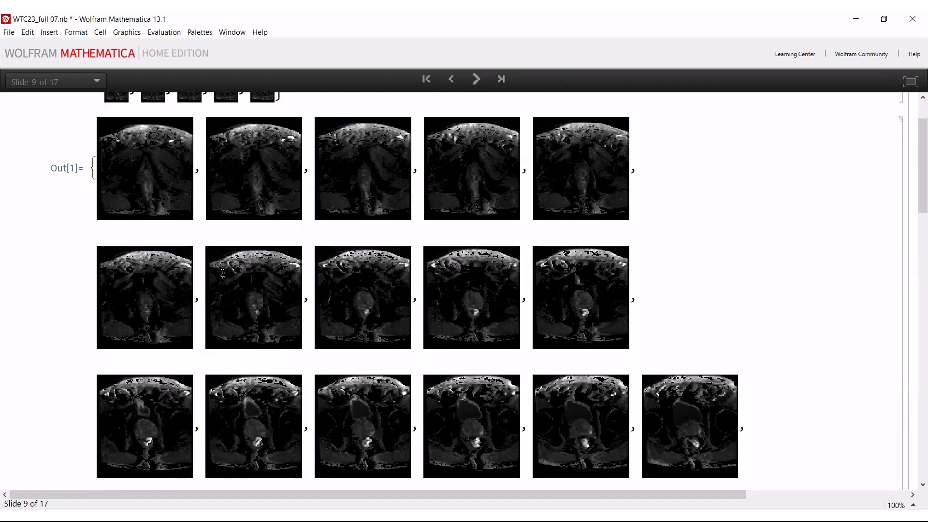
{"action": "scroll", "coordinate": [613, 257], "scroll_direction": "down", "scroll_amount": 12}
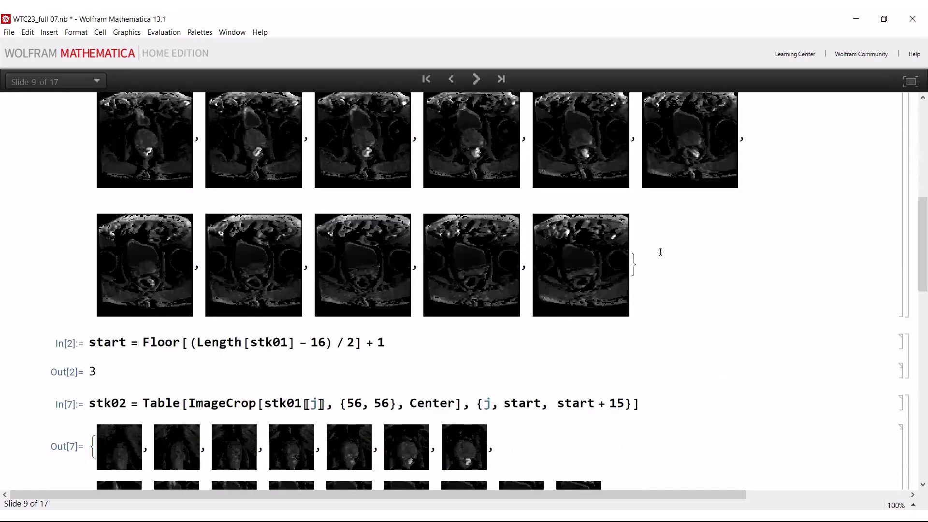
{"action": "scroll", "coordinate": [660, 252], "scroll_direction": "down", "scroll_amount": 5}
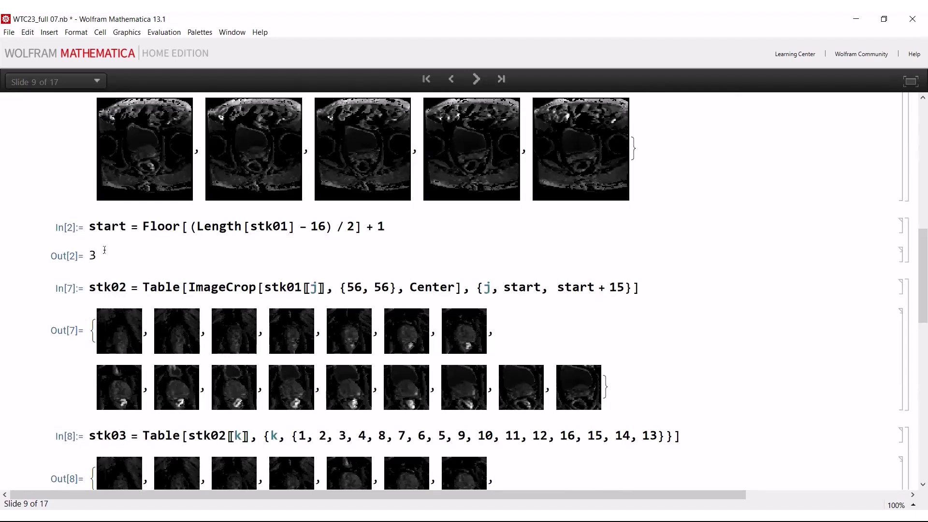
{"action": "scroll", "coordinate": [18, 327], "scroll_direction": "down", "scroll_amount": 2}
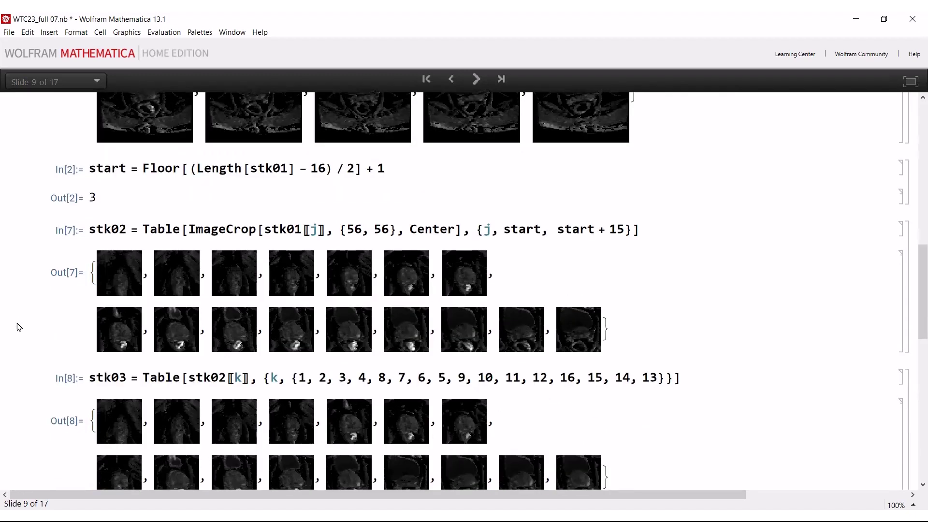
{"action": "scroll", "coordinate": [18, 327], "scroll_direction": "down", "scroll_amount": 3}
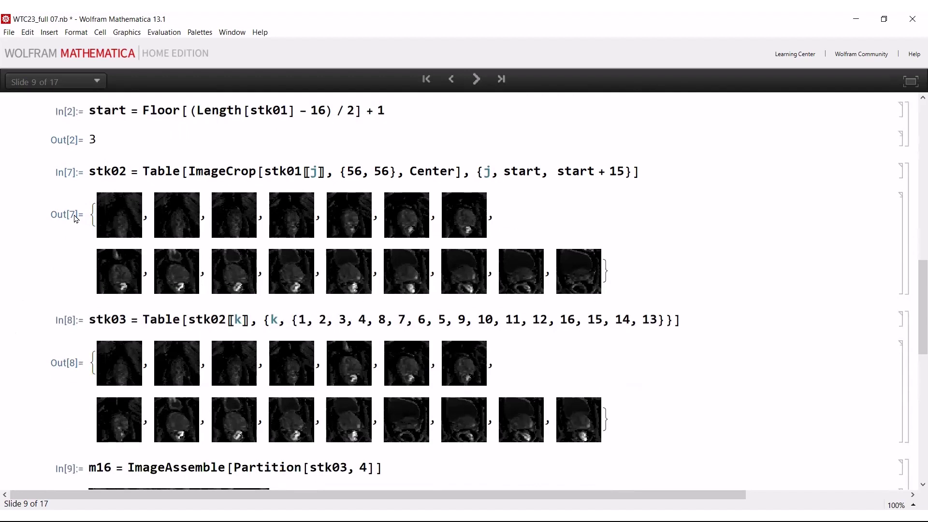
{"action": "double_click", "coordinate": [221, 170]}
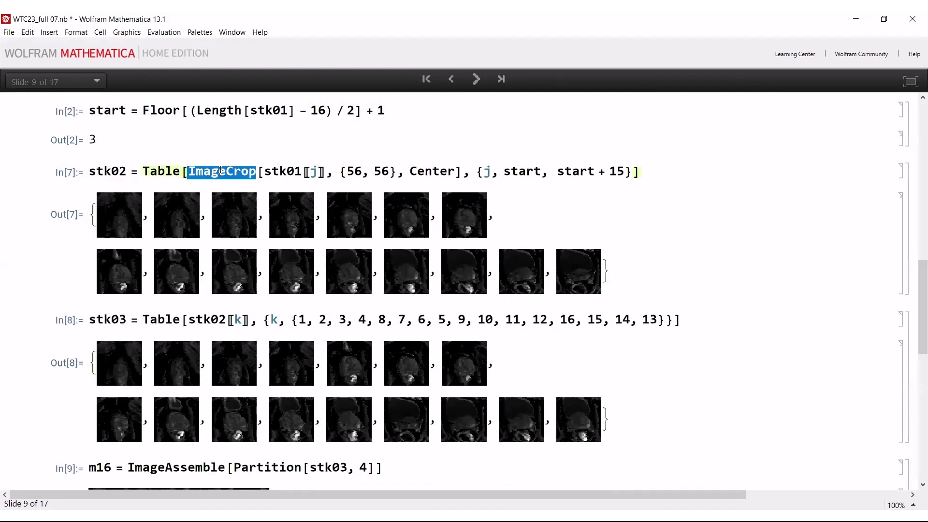
{"action": "double_click", "coordinate": [375, 170]}
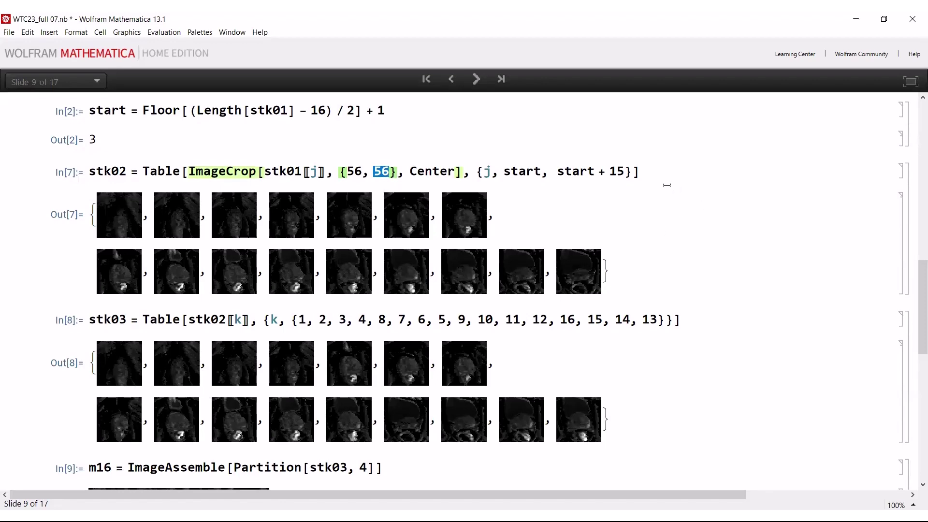
Scroll slide 9 to the m16008.dcm Export cell and Do loop, highlighting ImageAssemble.
{"action": "scroll", "coordinate": [329, 188], "scroll_direction": "down", "scroll_amount": 4}
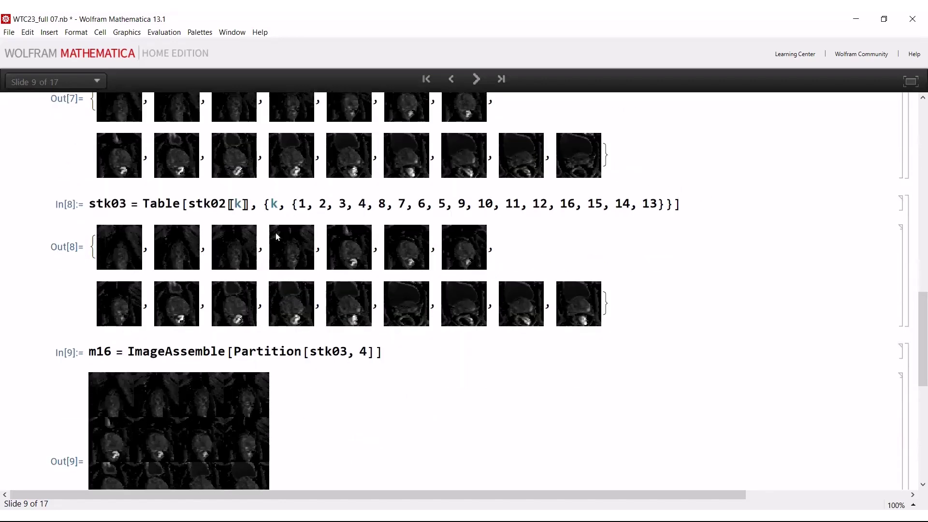
{"action": "scroll", "coordinate": [532, 282], "scroll_direction": "down", "scroll_amount": 4}
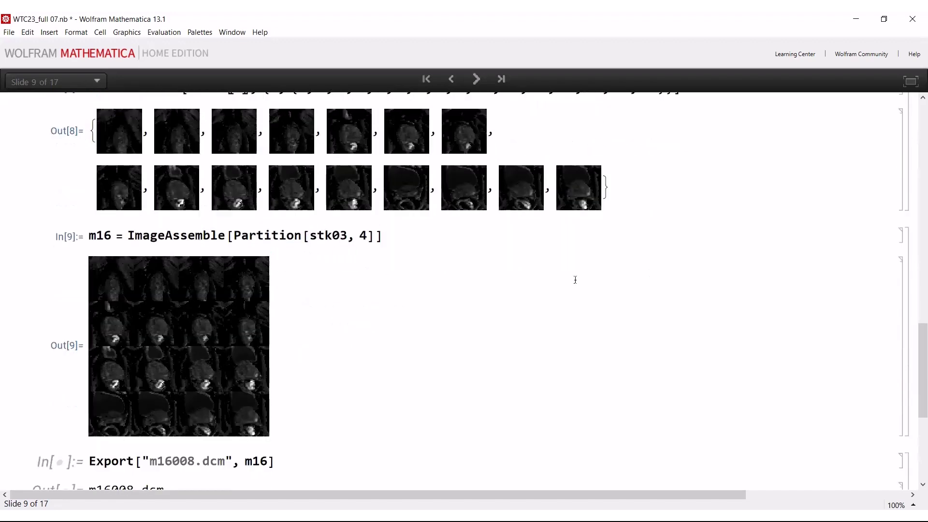
{"action": "double_click", "coordinate": [177, 237]}
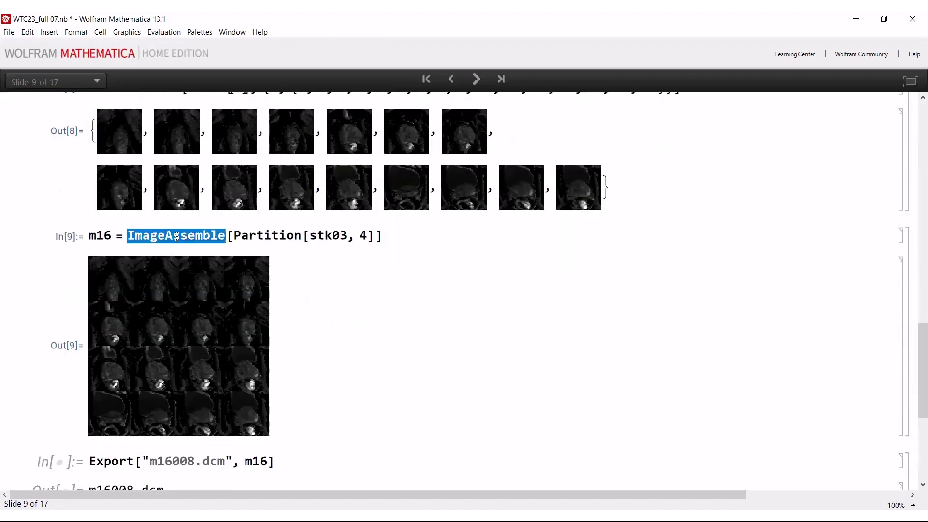
{"action": "scroll", "coordinate": [565, 280], "scroll_direction": "down", "scroll_amount": 4}
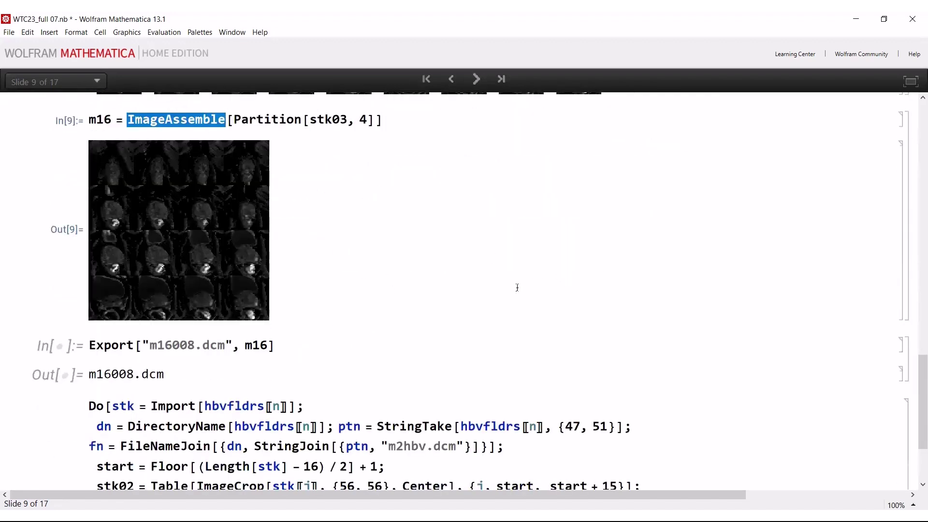
{"action": "scroll", "coordinate": [515, 285], "scroll_direction": "down", "scroll_amount": 4}
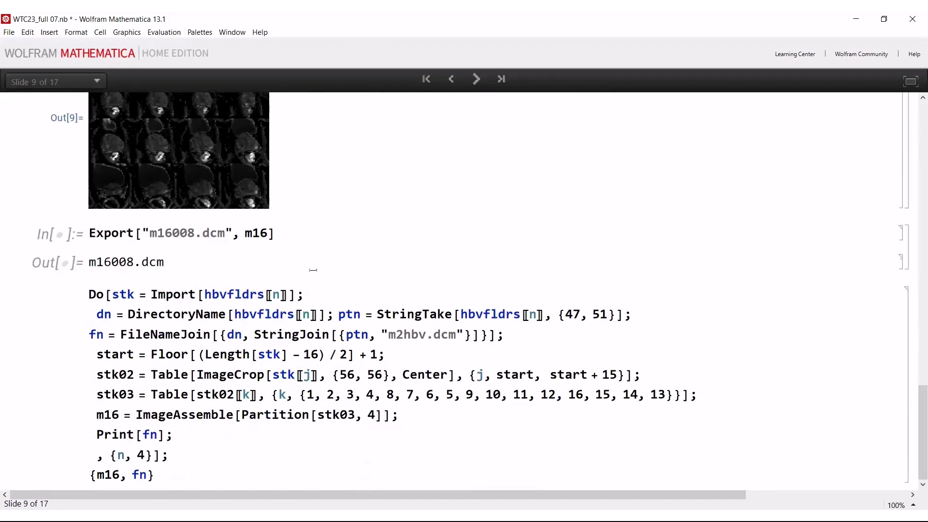
Scroll back up slide 9, then advance to slide 10 on image-quality problems.
{"action": "left_click", "coordinate": [483, 279]}
{"action": "scroll", "coordinate": [482, 275], "scroll_direction": "up", "scroll_amount": 2}
{"action": "scroll", "coordinate": [483, 275], "scroll_direction": "up", "scroll_amount": 4}
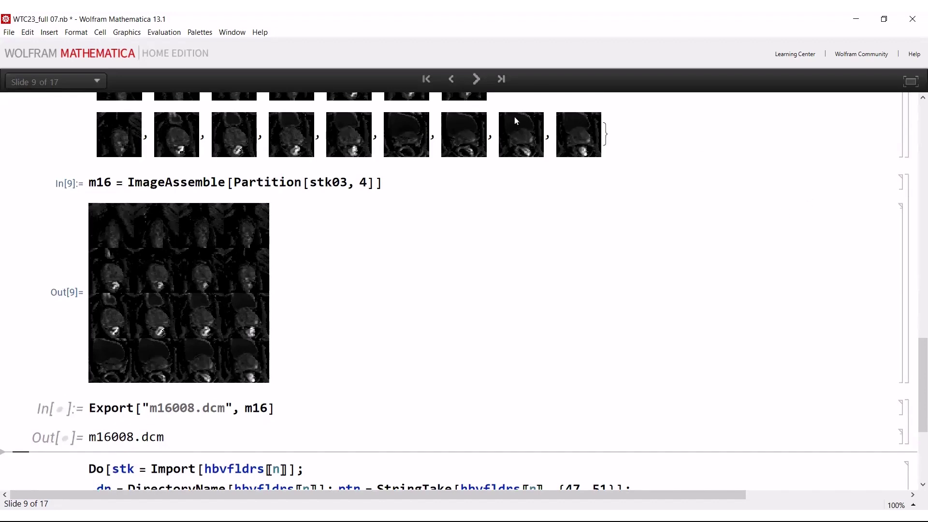
{"action": "left_click", "coordinate": [475, 78]}
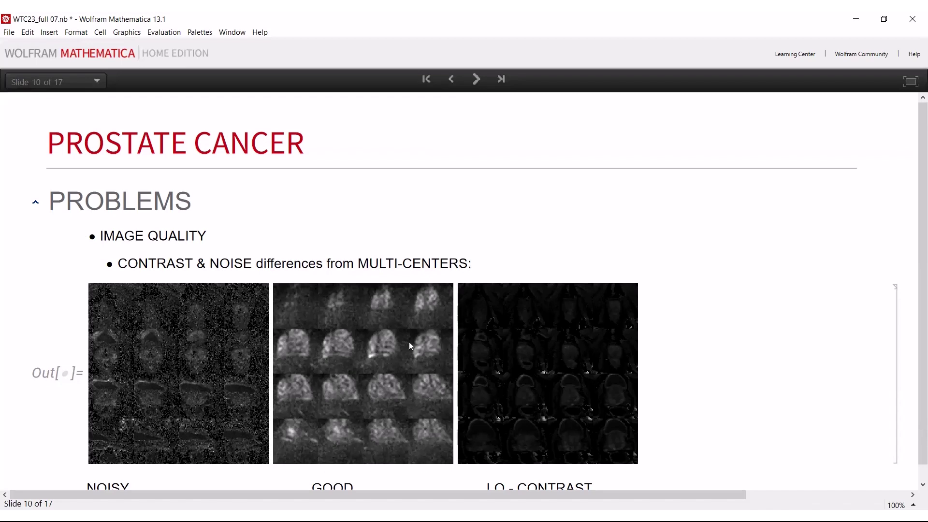
Scroll slide 10's mosaics and advance to slide 11 with the ImageAdjust examples.
{"action": "scroll", "coordinate": [408, 346], "scroll_direction": "down", "scroll_amount": 1}
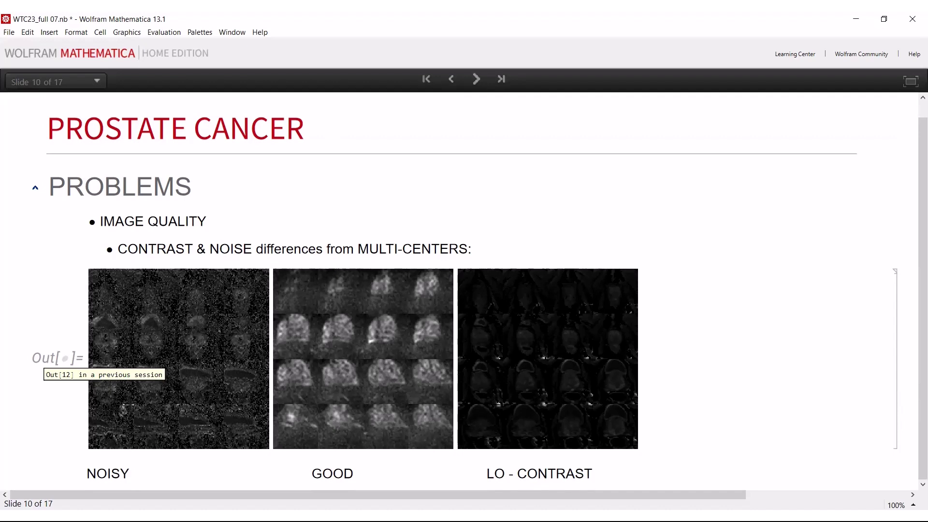
{"action": "left_click", "coordinate": [477, 79]}
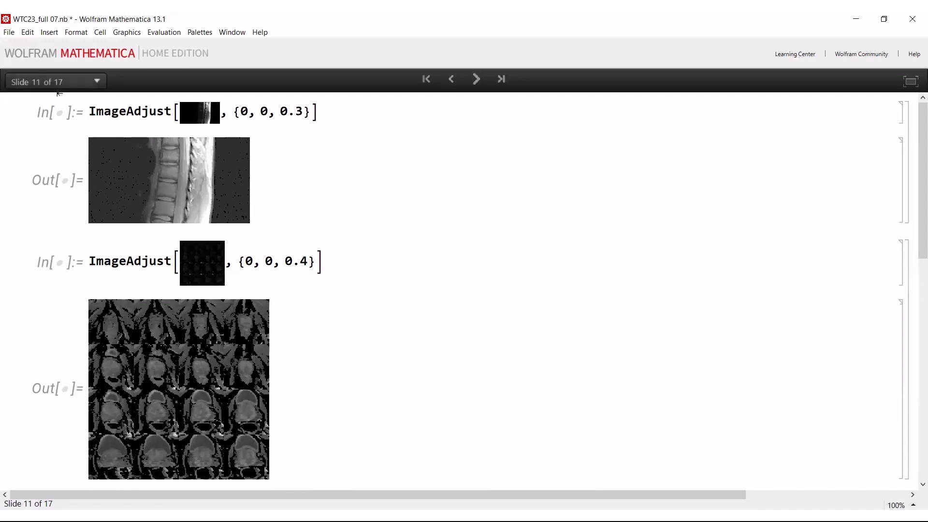
Point out the 0.4 value, highlight HistogramTransform, then advance to slide 12 on PI-CAI data.
{"action": "left_click", "coordinate": [295, 260]}
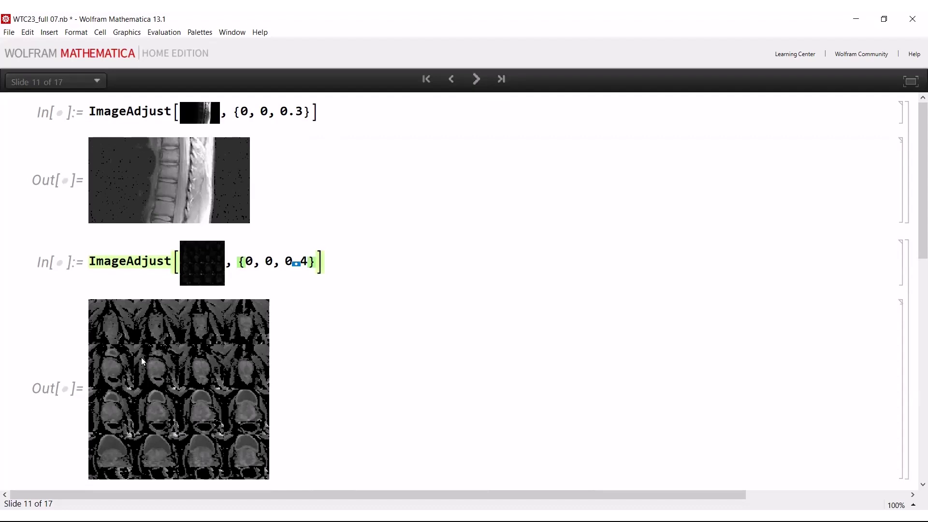
{"action": "scroll", "coordinate": [500, 298], "scroll_direction": "down", "scroll_amount": 10}
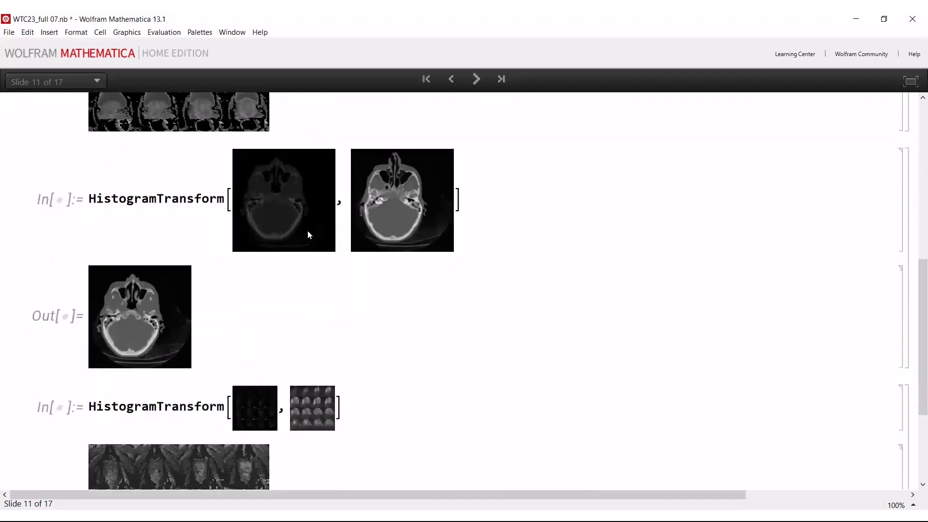
{"action": "scroll", "coordinate": [238, 259], "scroll_direction": "down", "scroll_amount": 4}
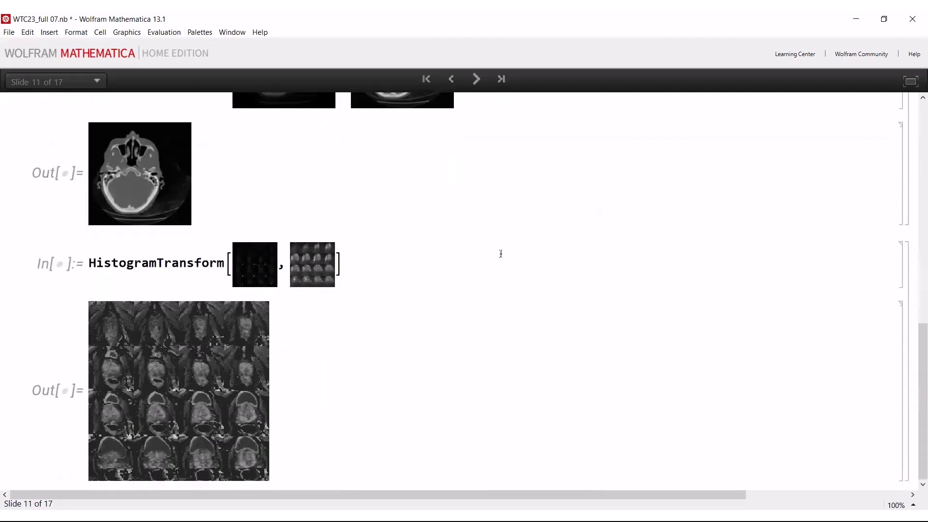
{"action": "double_click", "coordinate": [156, 263]}
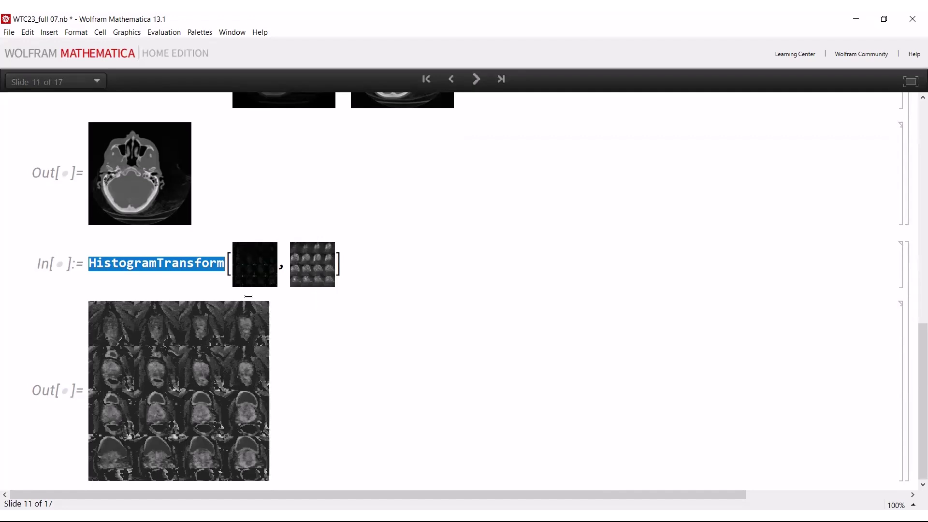
{"action": "left_click", "coordinate": [194, 239]}
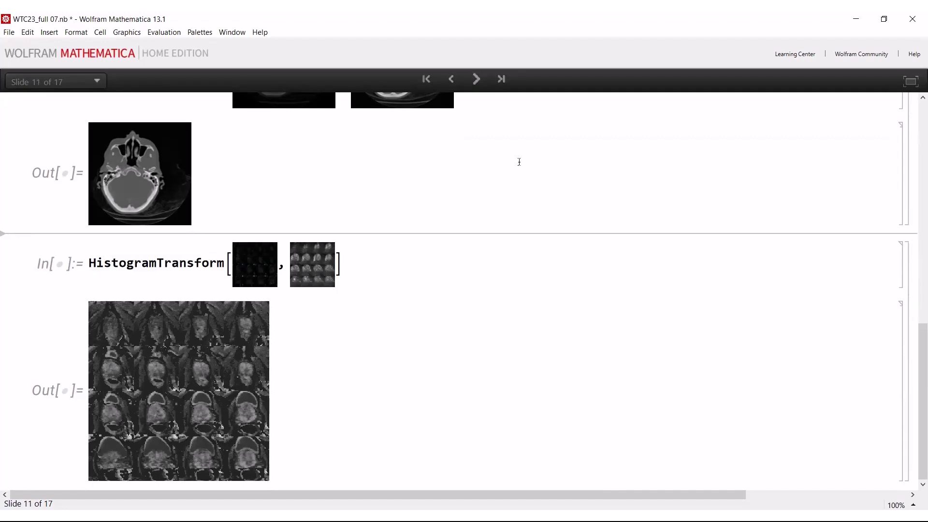
{"action": "left_click", "coordinate": [476, 79]}
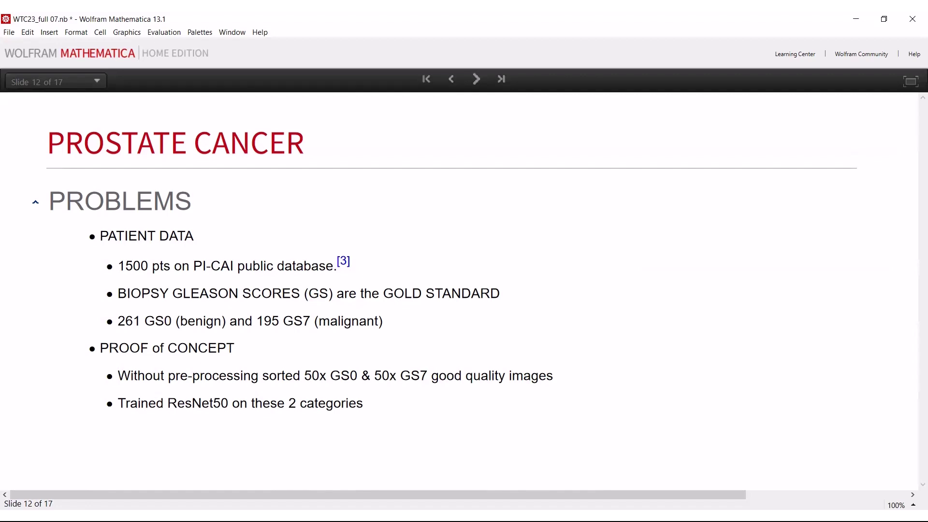
Advance to slide 13 and highlight the radiologists' 79% accuracy figure.
{"action": "left_click", "coordinate": [476, 80]}
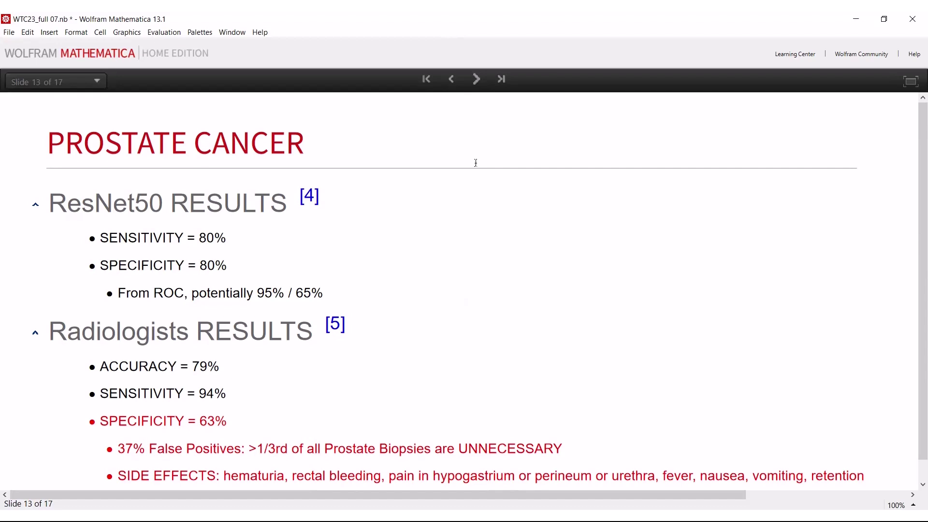
{"action": "left_click", "coordinate": [200, 365]}
{"action": "double_click", "coordinate": [201, 365]}
{"action": "key", "text": "alt+Tab"}
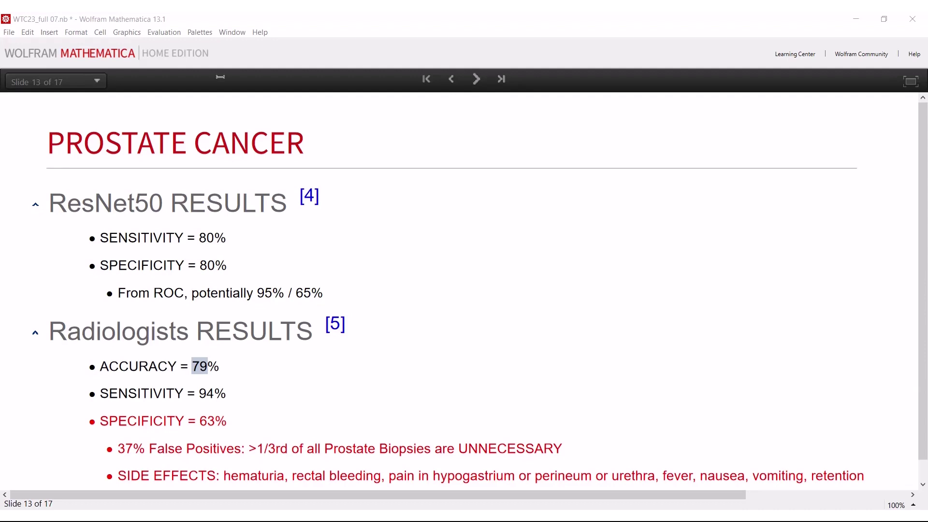
Advance the slideshow to slide 14, Alternative DNN: MobileNet-3D V1.
{"action": "left_click", "coordinate": [476, 79]}
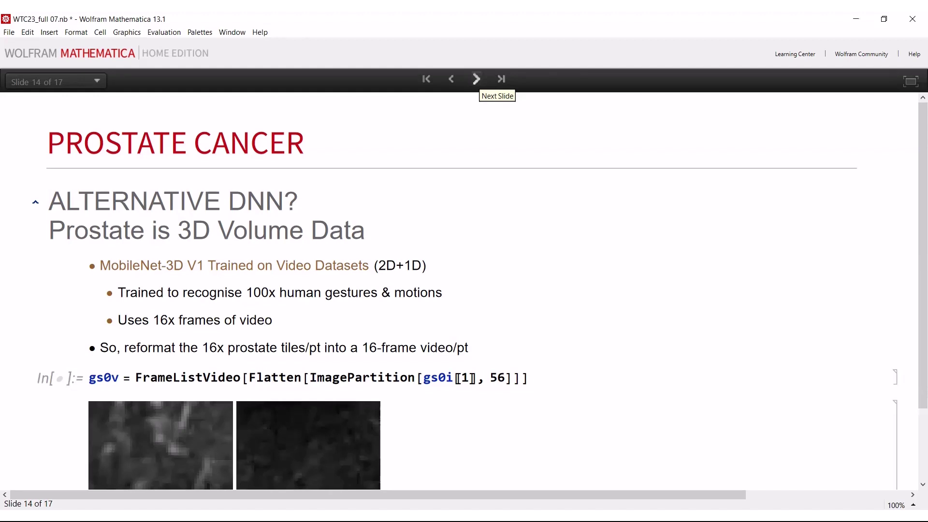
{"action": "double_click", "coordinate": [189, 376]}
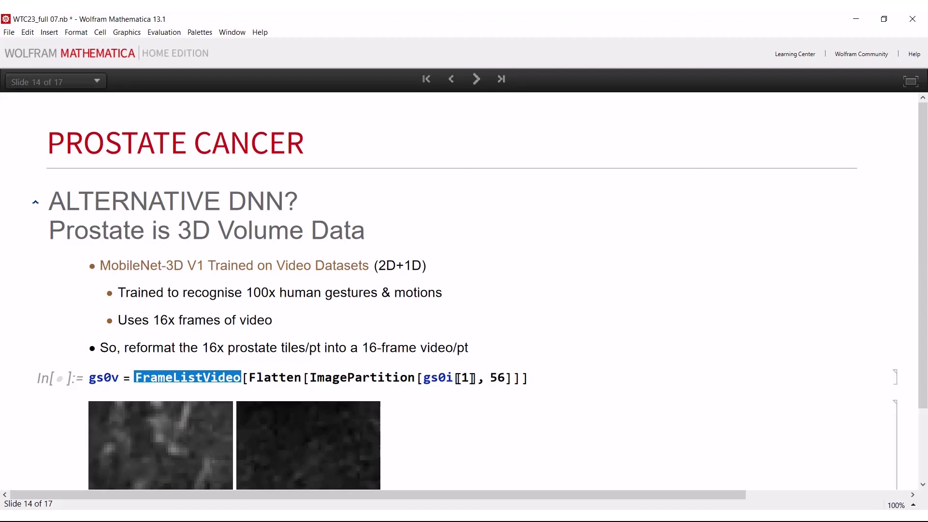
{"action": "scroll", "coordinate": [35, 317], "scroll_direction": "down", "scroll_amount": 3}
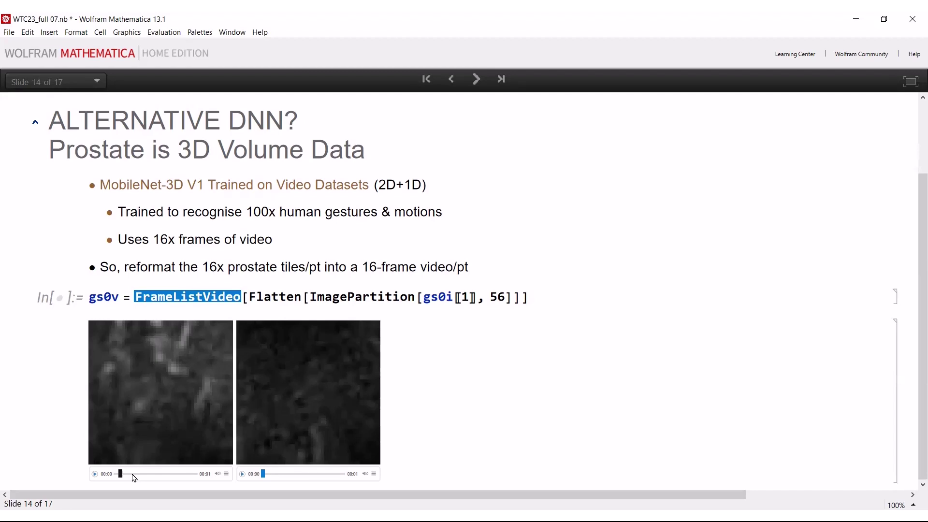
Scrub both prostate tile videos through their frames, then advance to slide 15 on MobileNet-3D results.
{"action": "left_click_drag", "start_coordinate": [135, 478], "coordinate": [176, 475]}
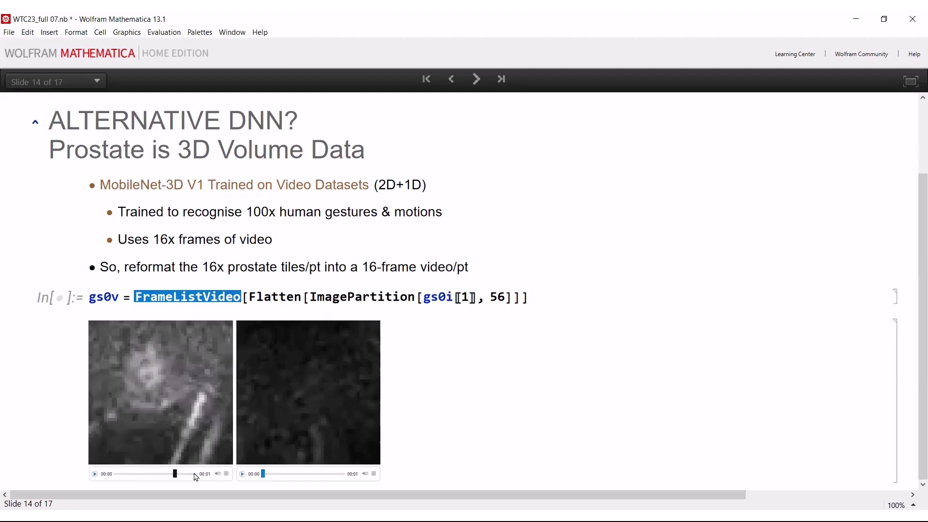
{"action": "left_click", "coordinate": [189, 476]}
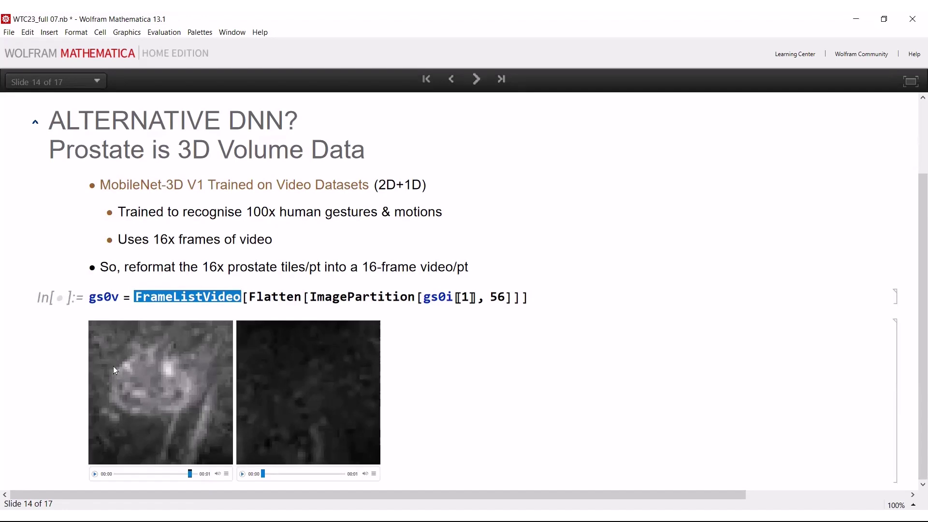
{"action": "left_click", "coordinate": [274, 474]}
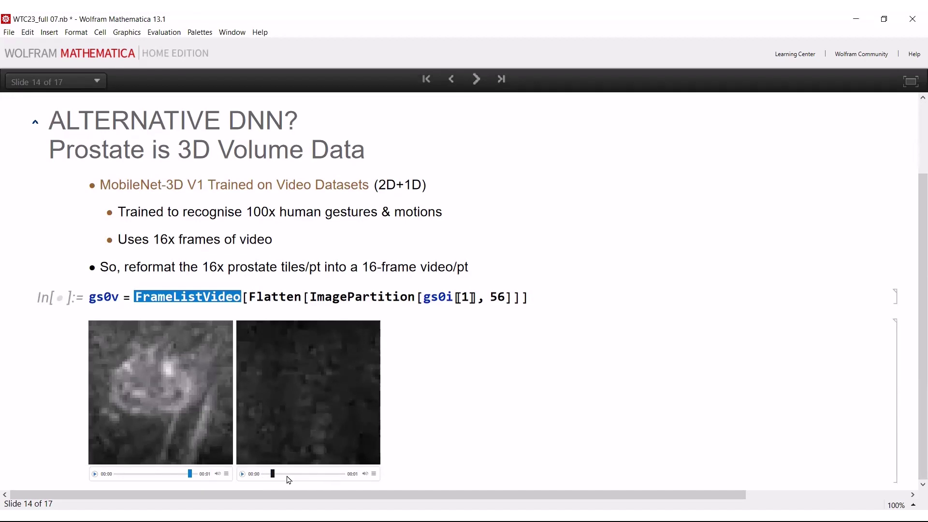
{"action": "left_click", "coordinate": [288, 474]}
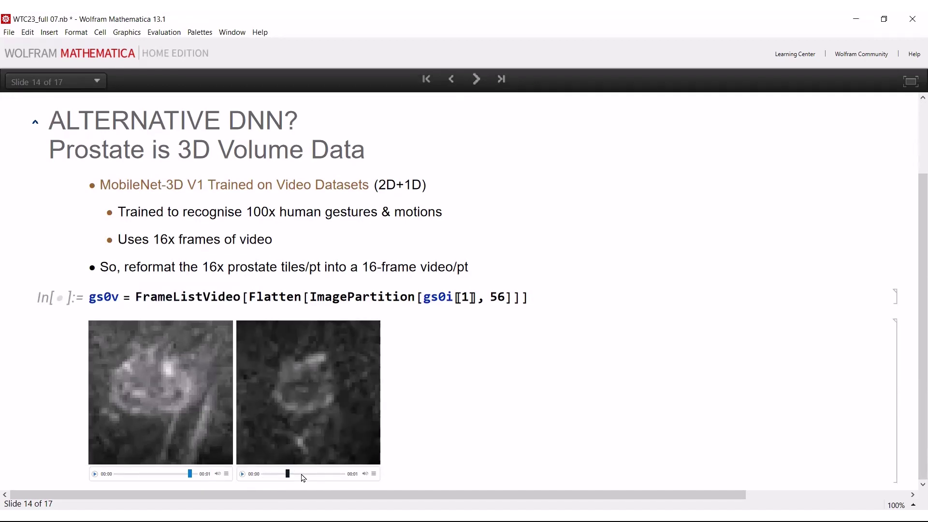
{"action": "left_click", "coordinate": [302, 475]}
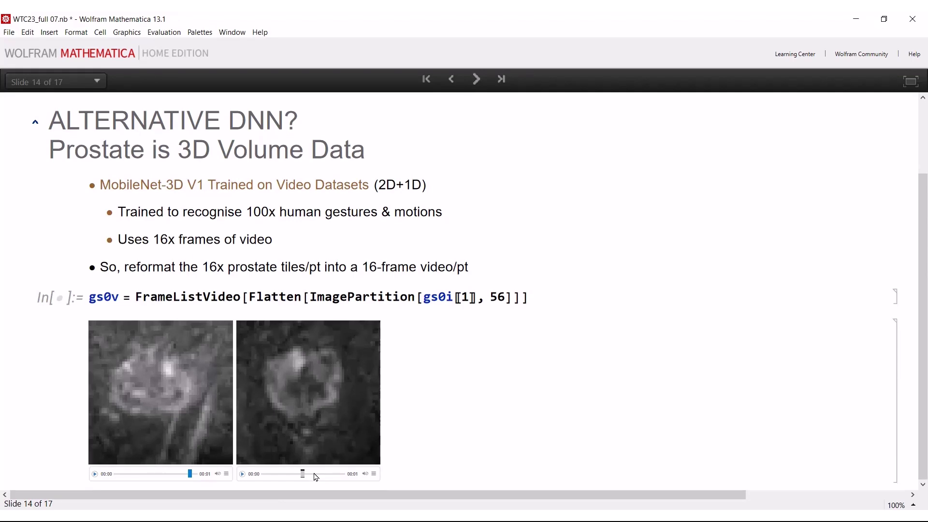
{"action": "left_click", "coordinate": [317, 475]}
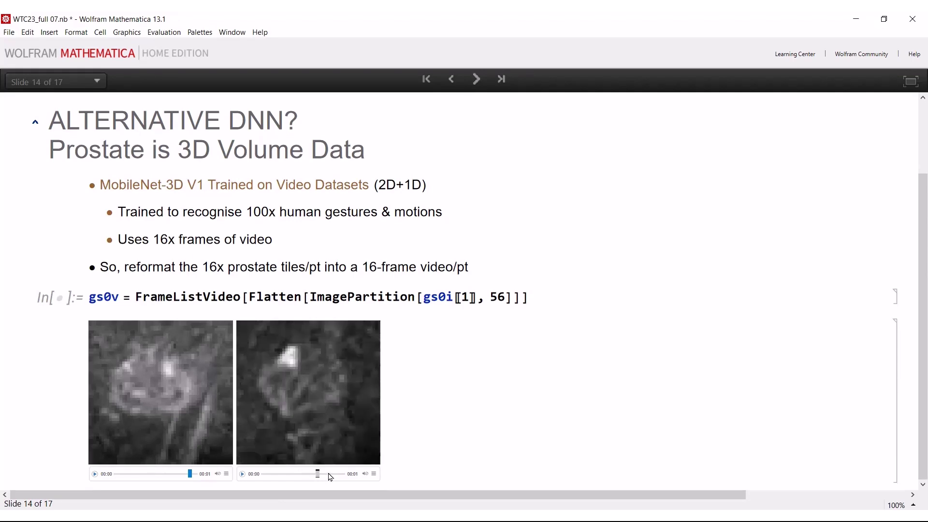
{"action": "left_click", "coordinate": [332, 475]}
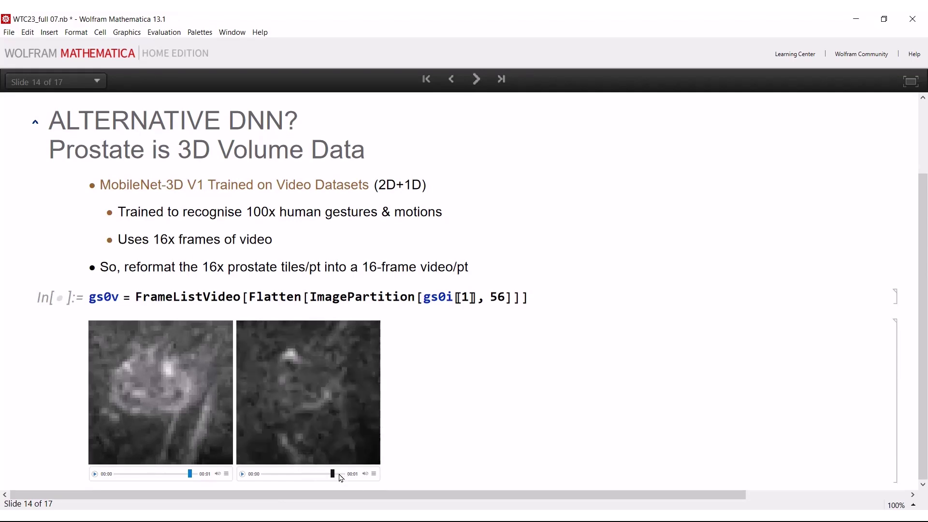
{"action": "left_click", "coordinate": [338, 475]}
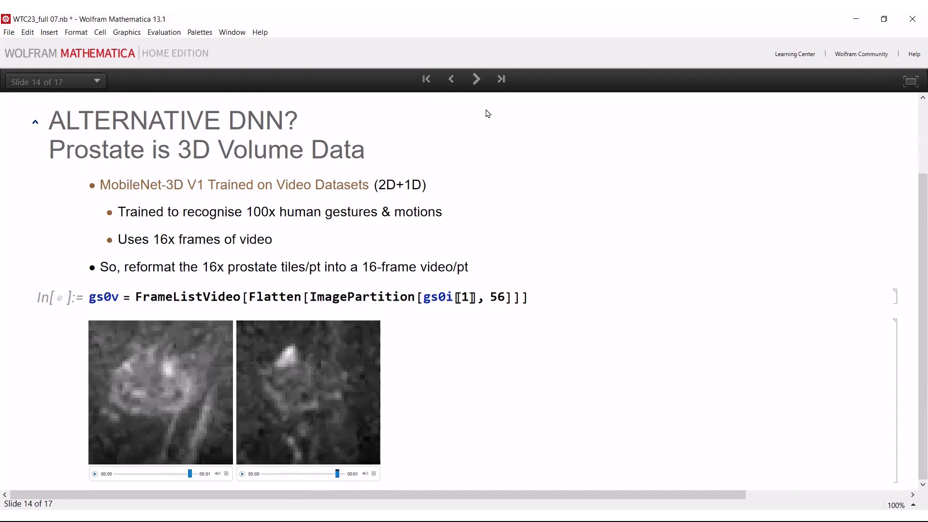
{"action": "left_click", "coordinate": [477, 79]}
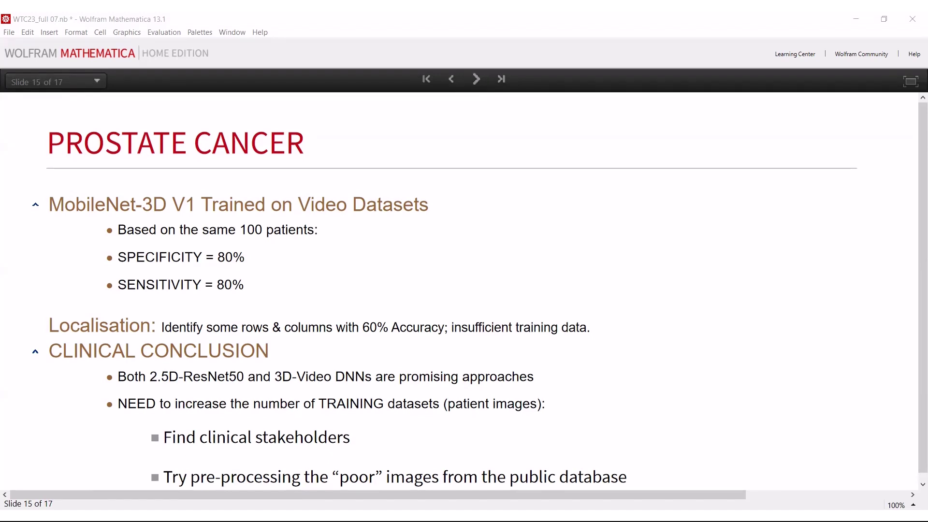
{"action": "scroll", "coordinate": [65, 256], "scroll_direction": "down", "scroll_amount": 1}
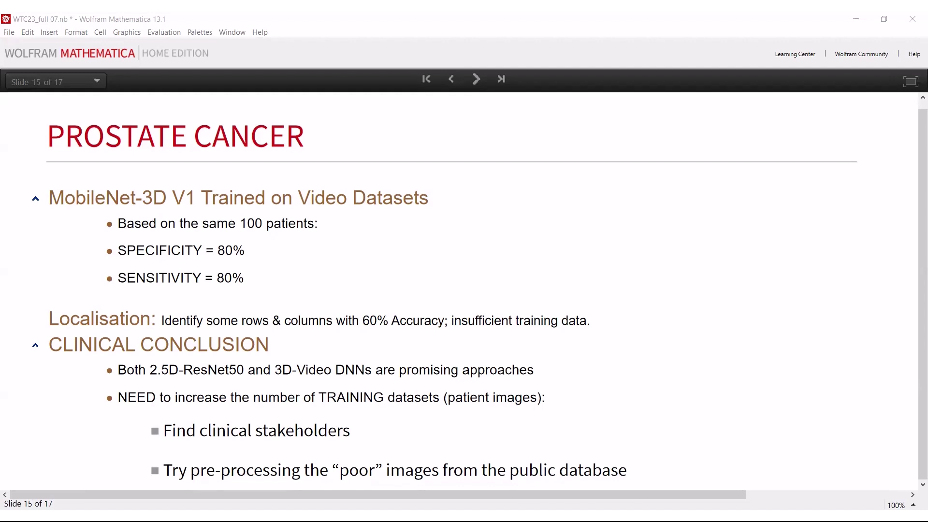
Advance to slide 16, the METHODS slide with the Gleason 0 and 7 image data.
{"action": "left_click", "coordinate": [476, 80]}
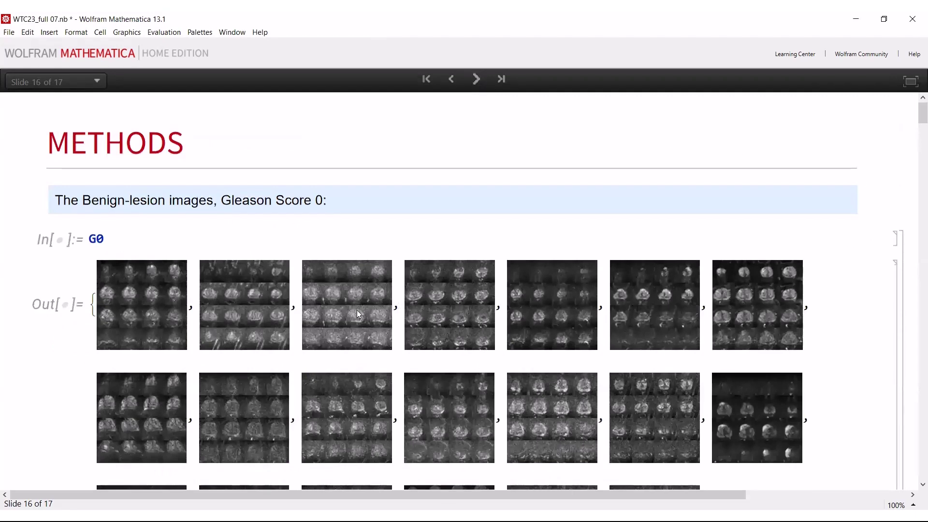
{"action": "scroll", "coordinate": [217, 303], "scroll_direction": "down", "scroll_amount": 10}
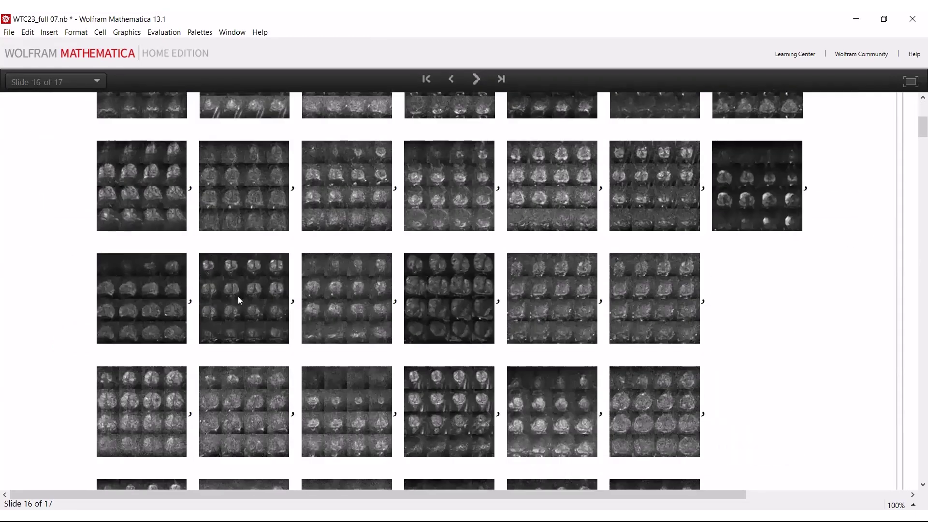
{"action": "scroll", "coordinate": [238, 297], "scroll_direction": "down", "scroll_amount": 5}
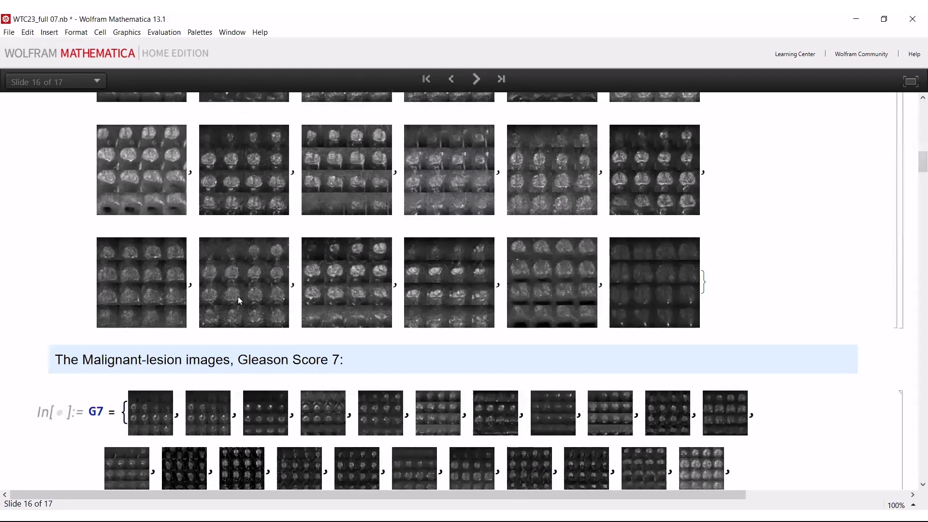
{"action": "scroll", "coordinate": [238, 297], "scroll_direction": "down", "scroll_amount": 4}
{"action": "scroll", "coordinate": [237, 297], "scroll_direction": "down", "scroll_amount": 4}
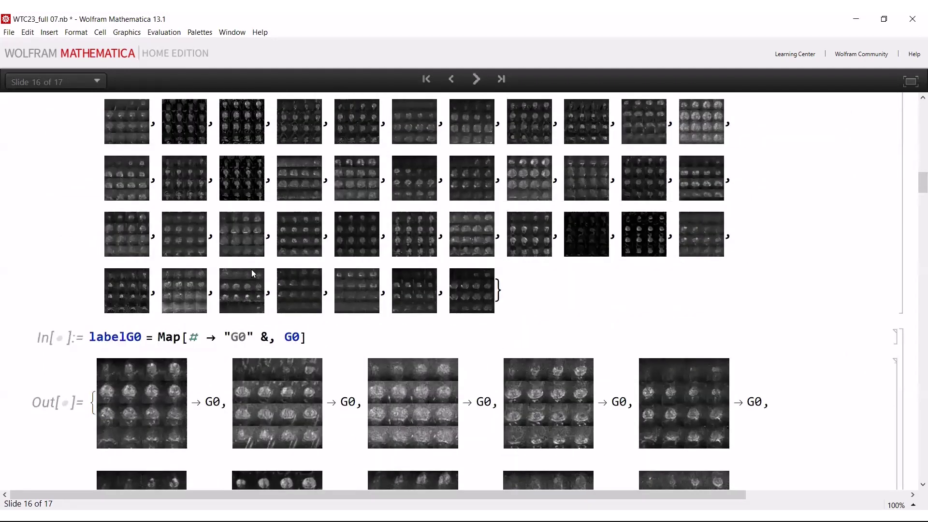
{"action": "scroll", "coordinate": [278, 248], "scroll_direction": "down", "scroll_amount": 1}
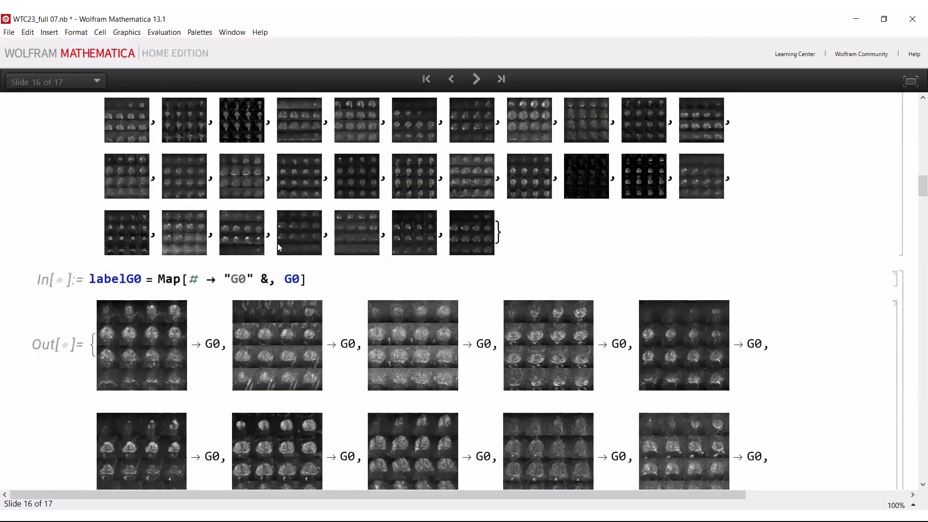
{"action": "scroll", "coordinate": [359, 221], "scroll_direction": "down", "scroll_amount": 1}
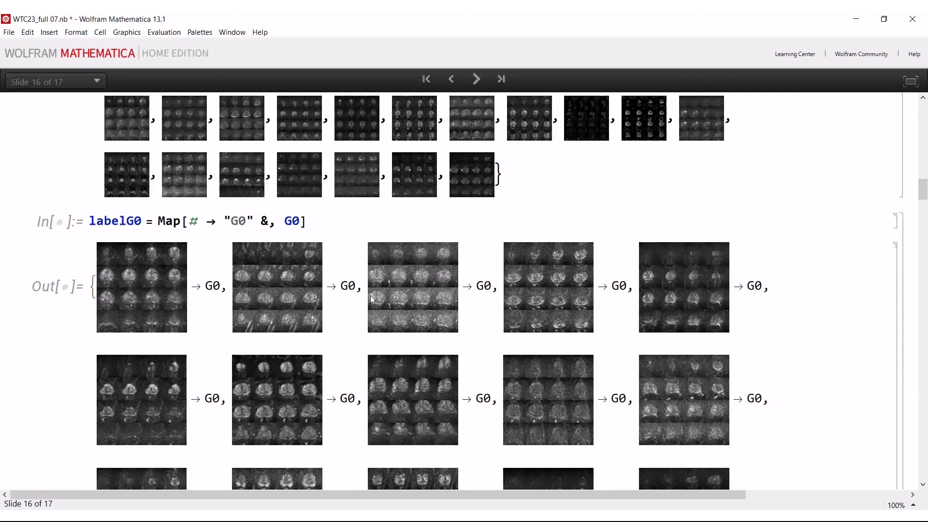
Scroll through the code splitting G0/G7 images 40/10 and loading ResNet-50 without its final 2 layers.
{"action": "scroll", "coordinate": [360, 276], "scroll_direction": "down", "scroll_amount": 1}
{"action": "scroll", "coordinate": [356, 271], "scroll_direction": "down", "scroll_amount": 3}
{"action": "scroll", "coordinate": [356, 271], "scroll_direction": "down", "scroll_amount": 12}
{"action": "scroll", "coordinate": [356, 271], "scroll_direction": "down", "scroll_amount": 5}
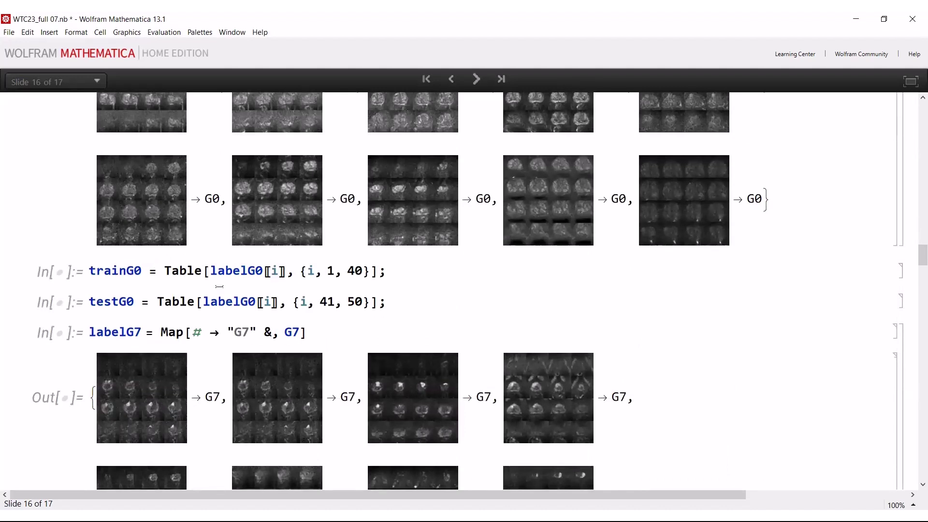
{"action": "scroll", "coordinate": [491, 294], "scroll_direction": "down", "scroll_amount": 2}
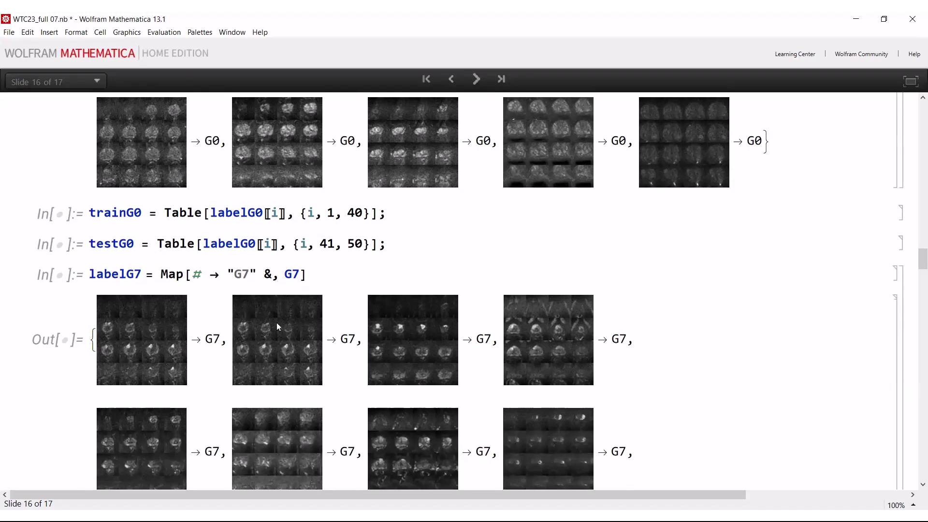
{"action": "scroll", "coordinate": [277, 322], "scroll_direction": "down", "scroll_amount": 2}
{"action": "scroll", "coordinate": [218, 339], "scroll_direction": "down", "scroll_amount": 10}
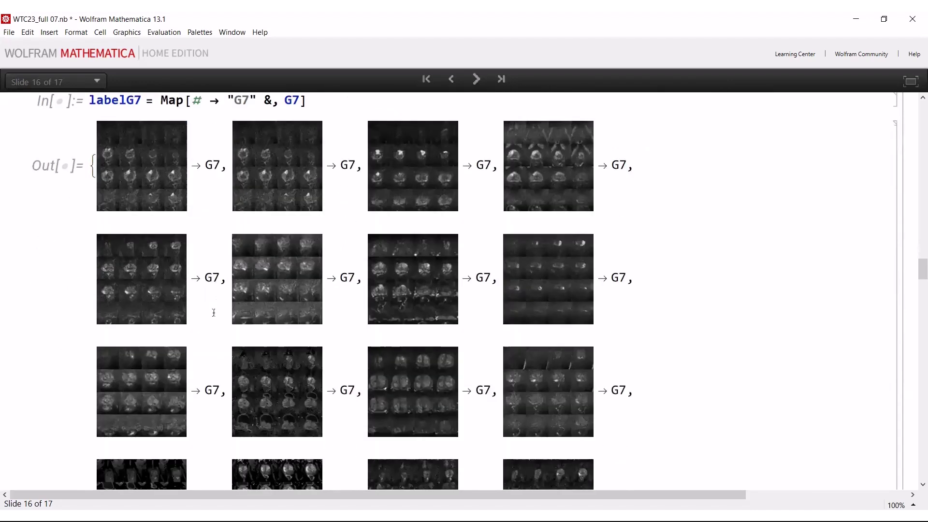
{"action": "scroll", "coordinate": [212, 313], "scroll_direction": "down", "scroll_amount": 8}
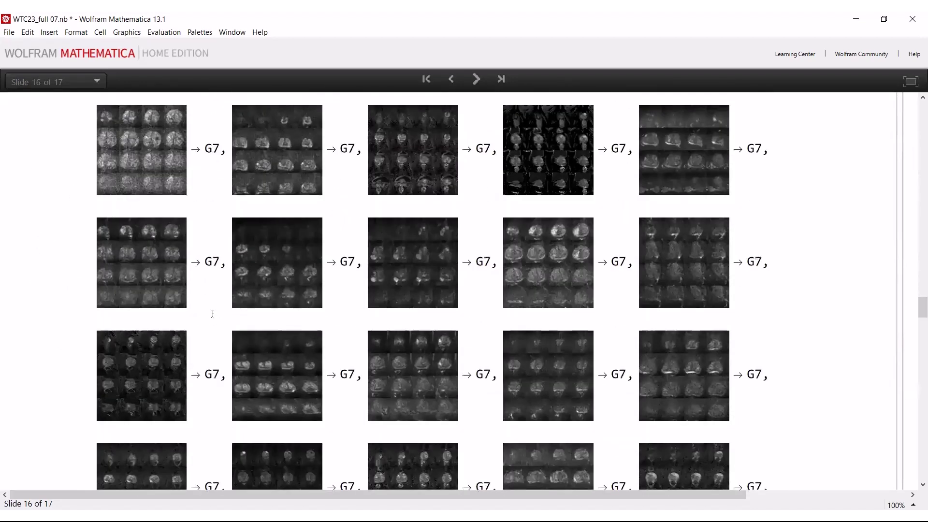
{"action": "scroll", "coordinate": [213, 314], "scroll_direction": "down", "scroll_amount": 10}
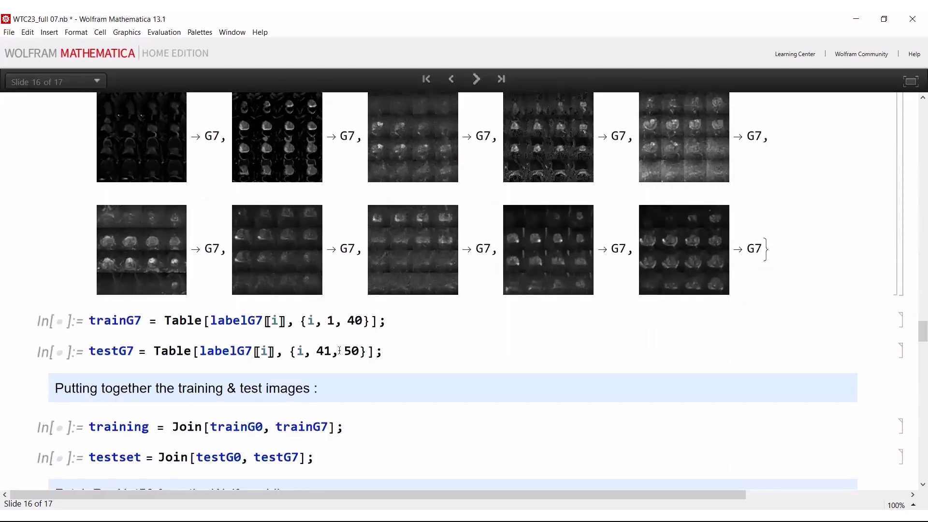
{"action": "scroll", "coordinate": [414, 337], "scroll_direction": "down", "scroll_amount": 4}
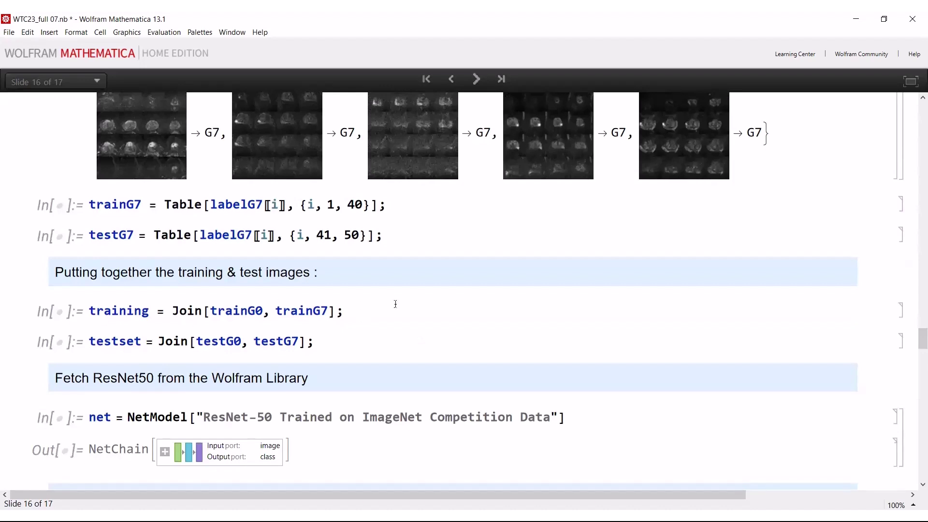
{"action": "scroll", "coordinate": [395, 303], "scroll_direction": "down", "scroll_amount": 4}
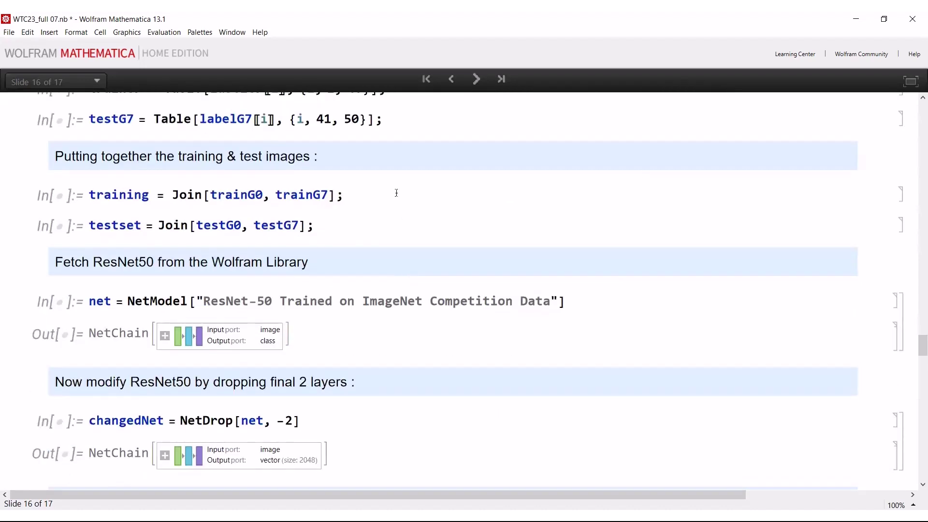
{"action": "scroll", "coordinate": [396, 190], "scroll_direction": "down", "scroll_amount": 4}
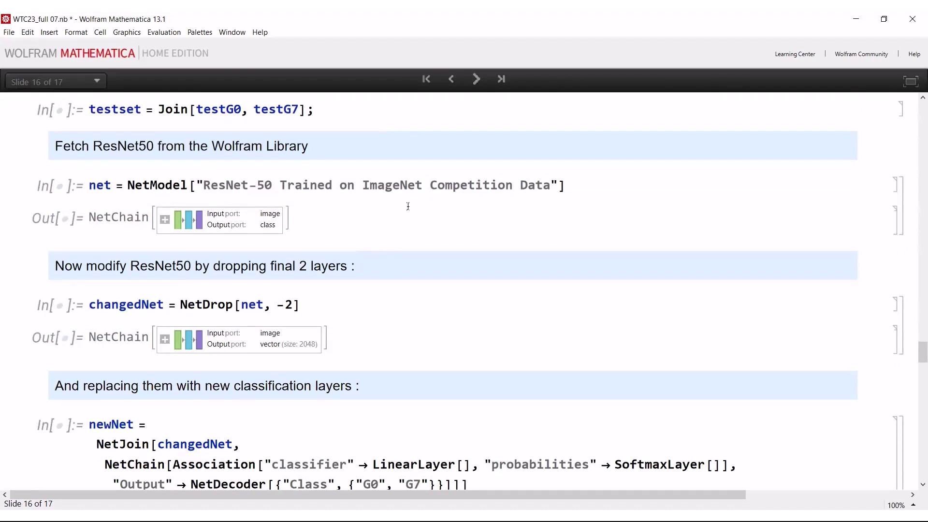
{"action": "scroll", "coordinate": [408, 206], "scroll_direction": "down", "scroll_amount": 4}
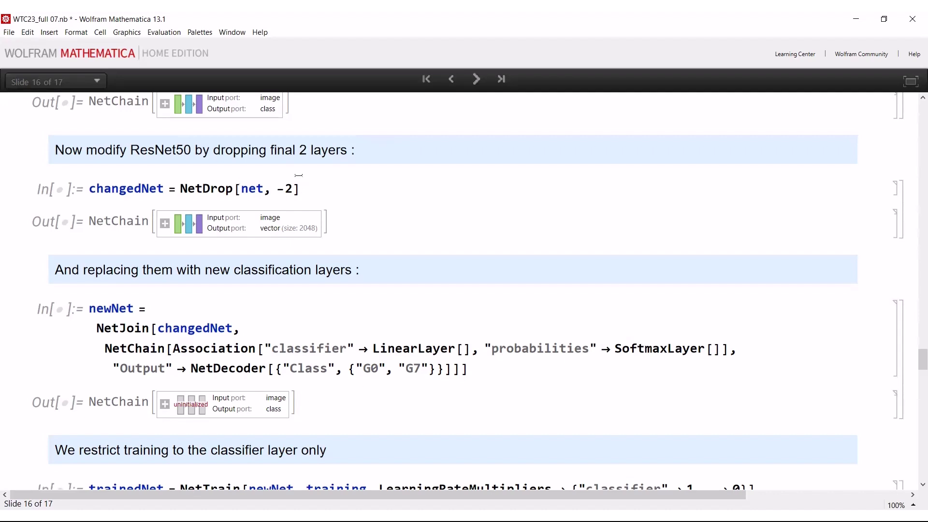
{"action": "scroll", "coordinate": [456, 162], "scroll_direction": "down", "scroll_amount": 4}
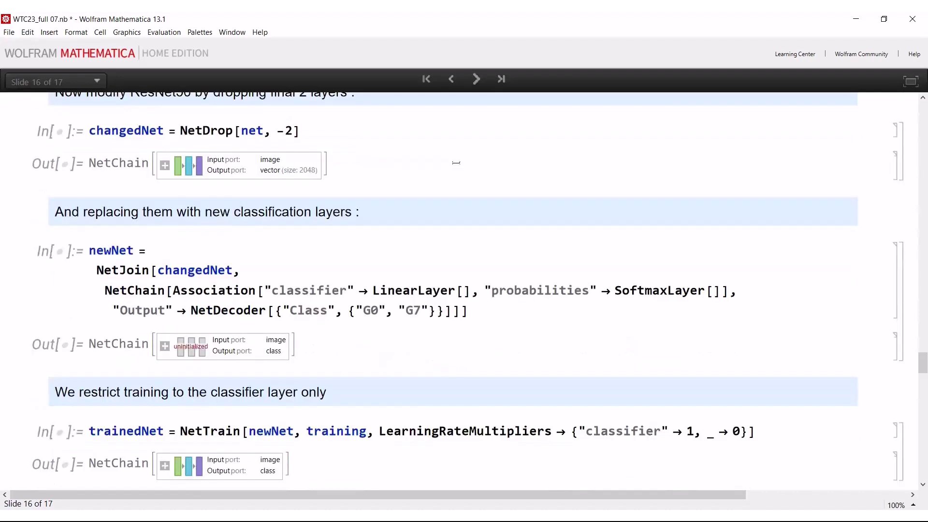
{"action": "scroll", "coordinate": [455, 163], "scroll_direction": "down", "scroll_amount": 2}
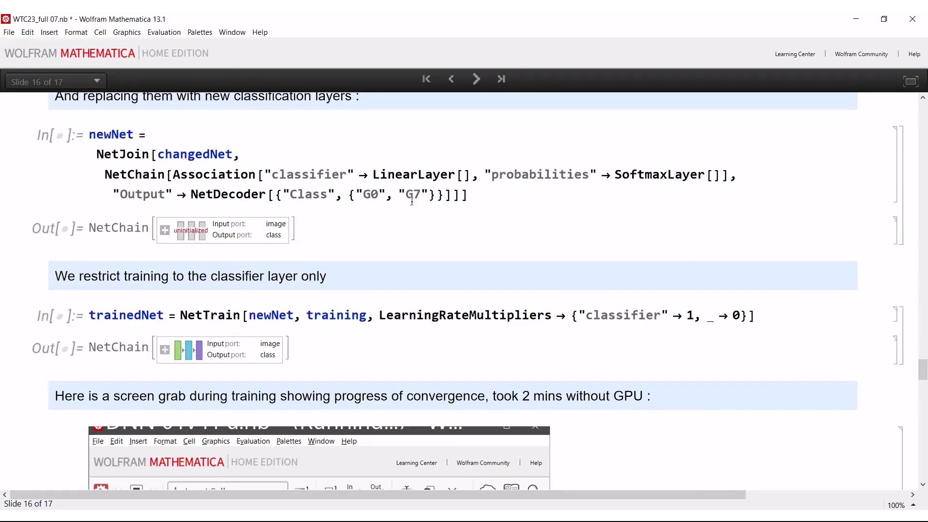
{"action": "scroll", "coordinate": [489, 187], "scroll_direction": "down", "scroll_amount": 4}
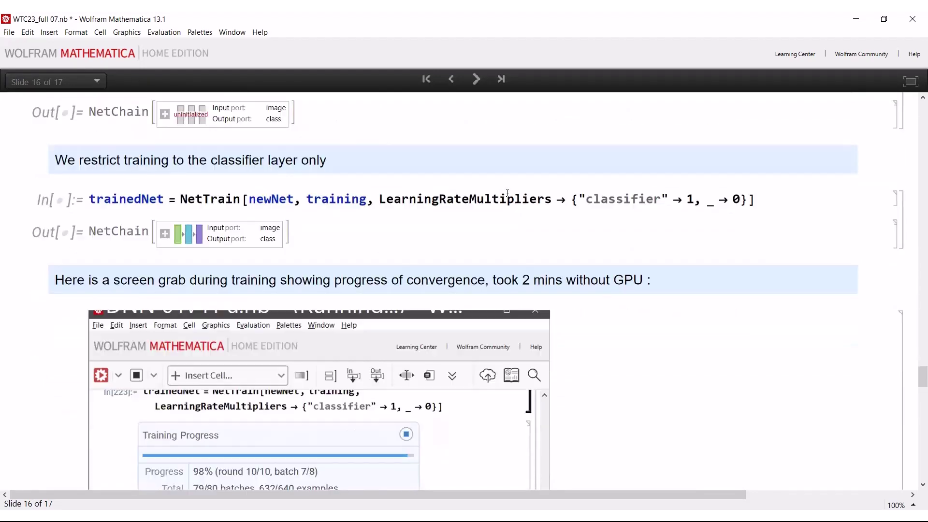
Scroll to the training-progress screenshot showing round 10/10, loss 2.55×10⁻¹ and 1.56% error.
{"action": "scroll", "coordinate": [490, 186], "scroll_direction": "down", "scroll_amount": 2}
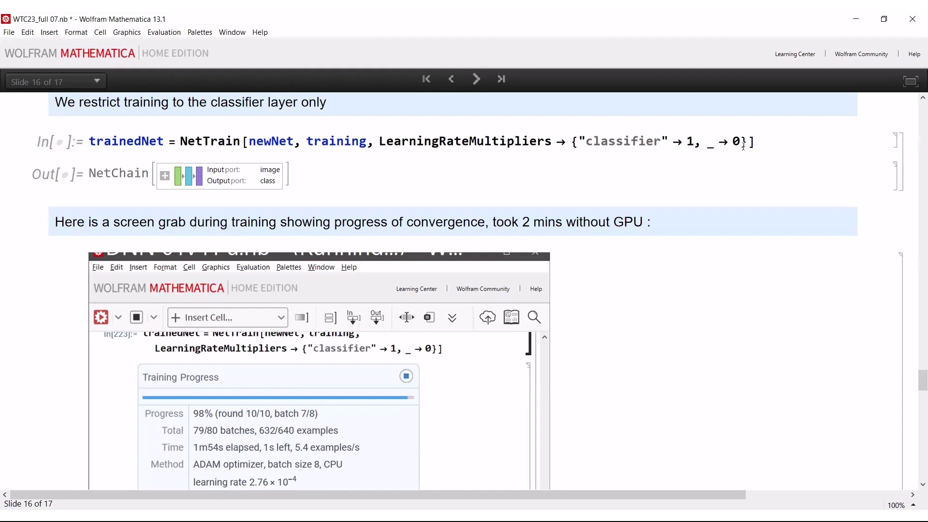
{"action": "left_click", "coordinate": [546, 199]}
{"action": "scroll", "coordinate": [689, 211], "scroll_direction": "down", "scroll_amount": 3}
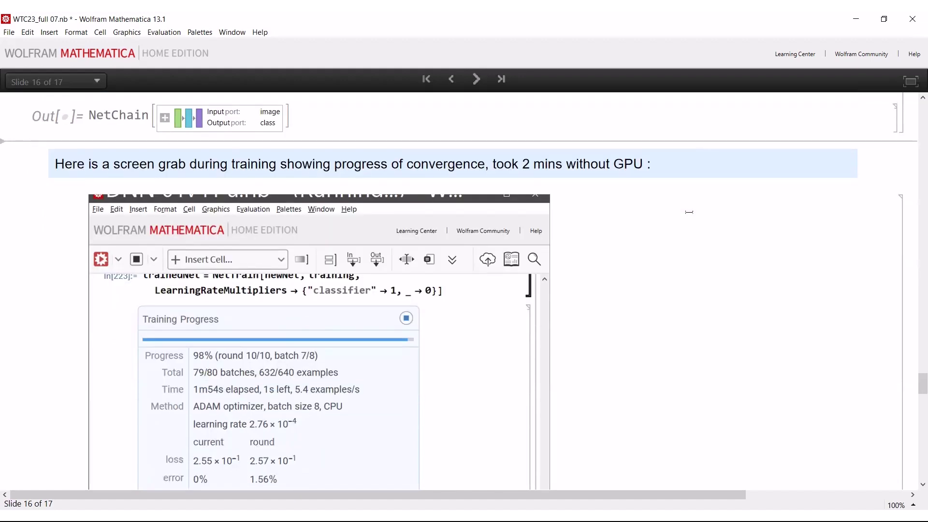
{"action": "scroll", "coordinate": [686, 211], "scroll_direction": "down", "scroll_amount": 3}
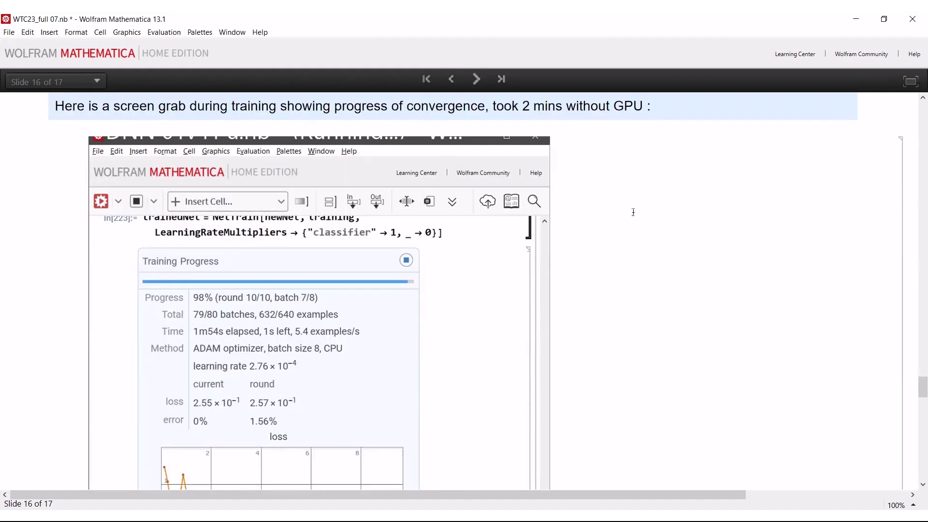
{"action": "scroll", "coordinate": [636, 205], "scroll_direction": "down", "scroll_amount": 3}
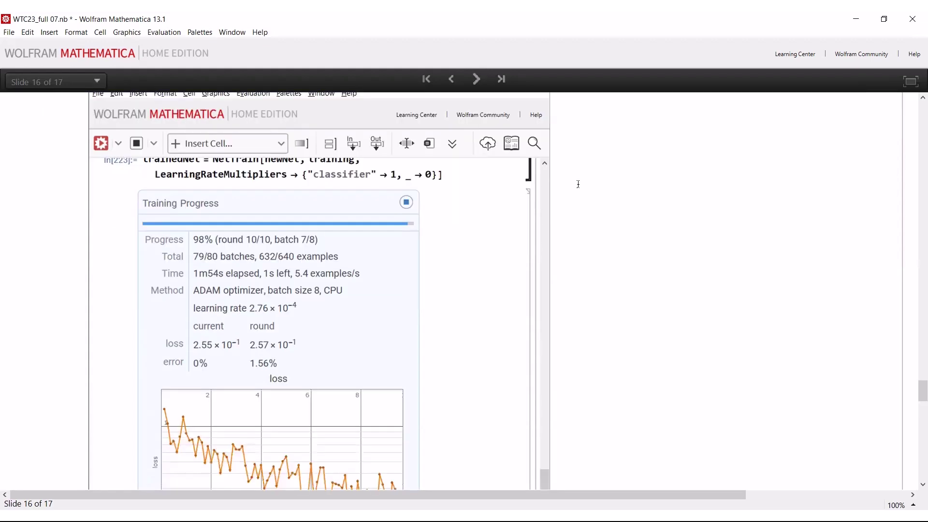
{"action": "scroll", "coordinate": [589, 189], "scroll_direction": "down", "scroll_amount": 6}
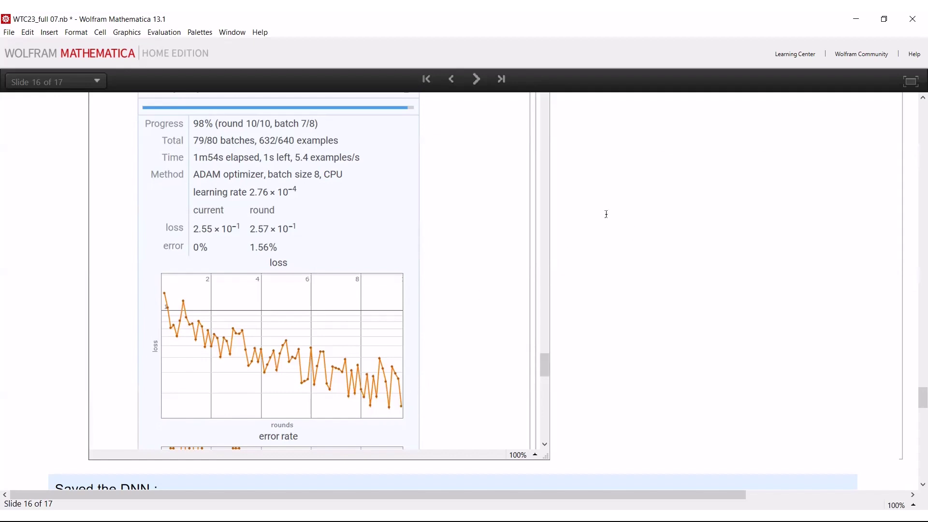
Scroll to the test-set predictions and point out individual G7 and G0 predictions.
{"action": "scroll", "coordinate": [606, 214], "scroll_direction": "down", "scroll_amount": 12}
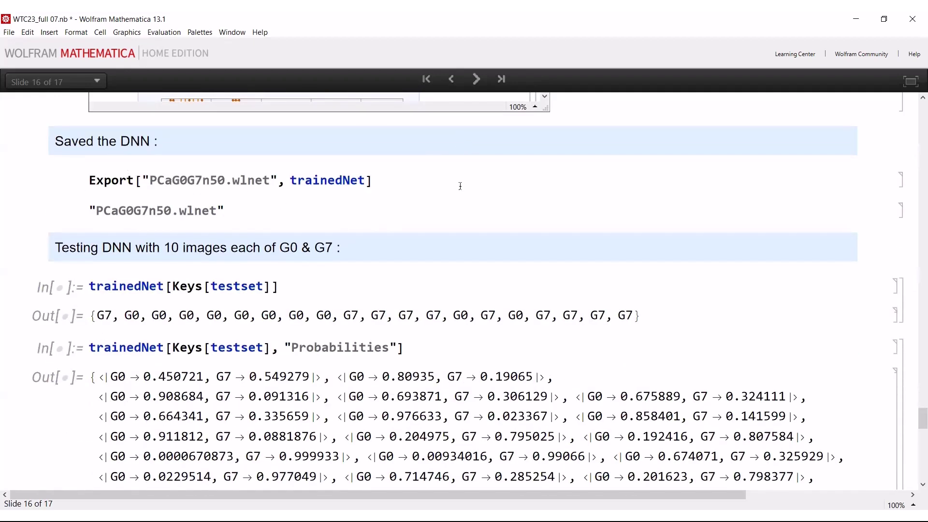
{"action": "scroll", "coordinate": [460, 186], "scroll_direction": "down", "scroll_amount": 2}
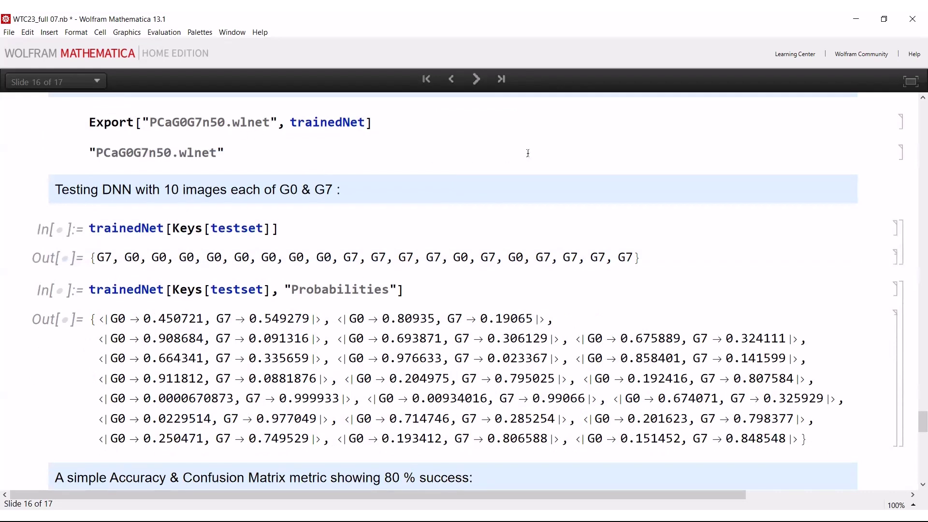
{"action": "scroll", "coordinate": [528, 153], "scroll_direction": "down", "scroll_amount": 2}
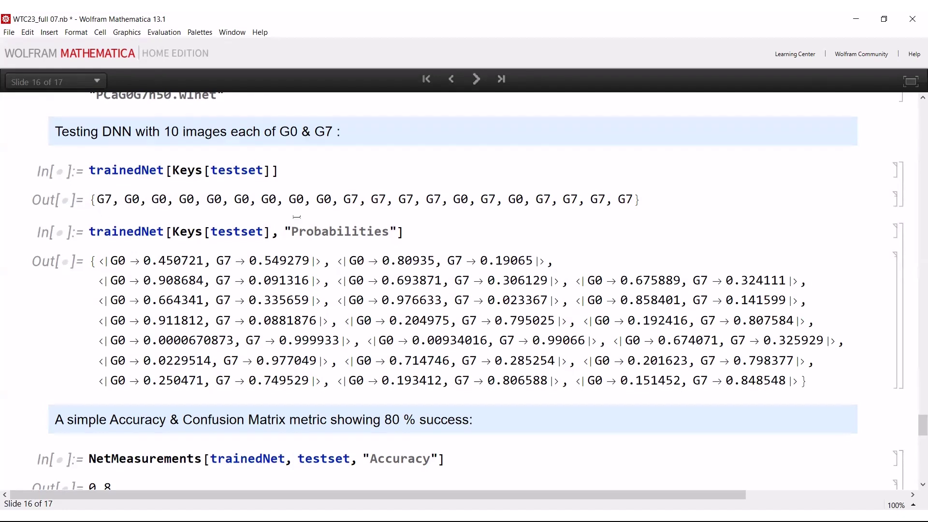
{"action": "double_click", "coordinate": [101, 198]}
{"action": "double_click", "coordinate": [351, 199]}
{"action": "double_click", "coordinate": [460, 199]}
{"action": "double_click", "coordinate": [512, 202]}
Highlight the 0.8 accuracy result from NetMeasurements, then clear the highlight.
{"action": "scroll", "coordinate": [276, 427], "scroll_direction": "down", "scroll_amount": 3}
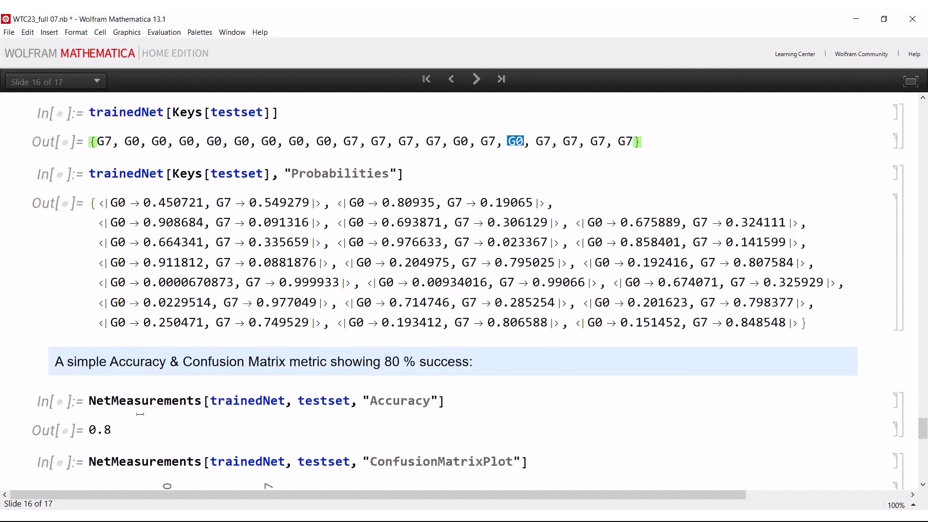
{"action": "left_click_drag", "start_coordinate": [85, 430], "coordinate": [113, 430]}
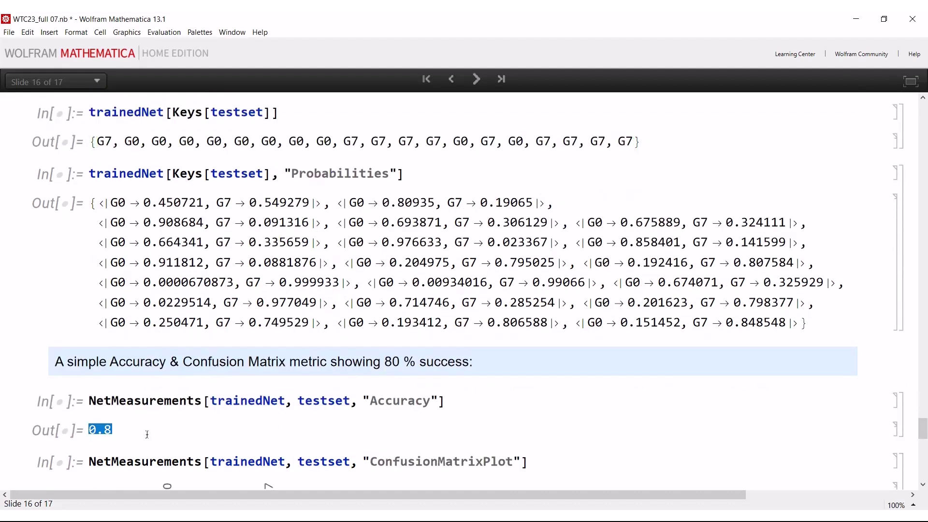
{"action": "left_click", "coordinate": [487, 183]}
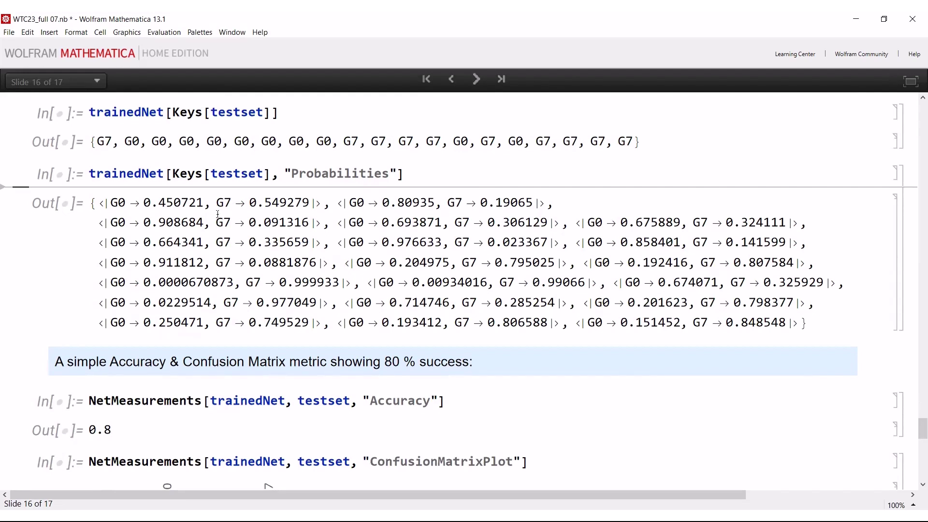
Scroll past the confusion matrix and ROC curve, highlighting the Sensitivity and Specificity measurements.
{"action": "scroll", "coordinate": [218, 214], "scroll_direction": "down", "scroll_amount": 3}
{"action": "scroll", "coordinate": [218, 214], "scroll_direction": "down", "scroll_amount": 10}
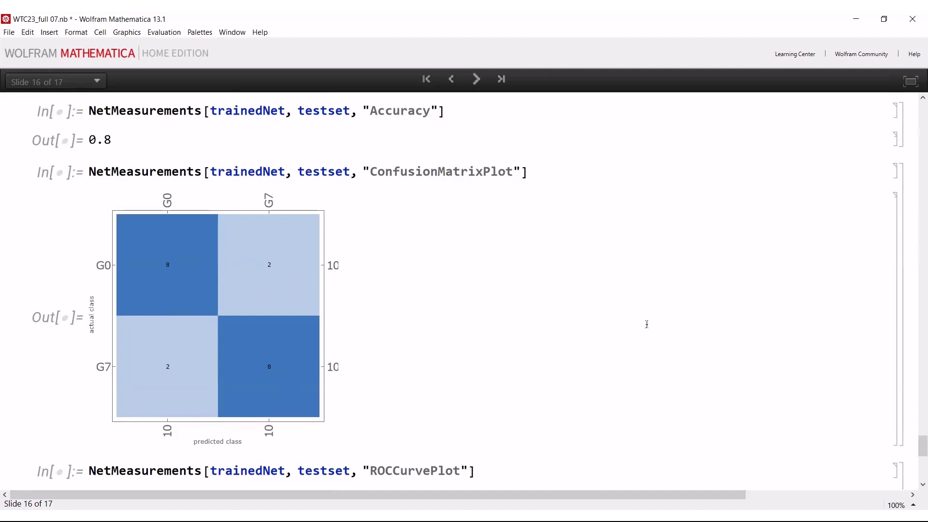
{"action": "scroll", "coordinate": [646, 324], "scroll_direction": "down", "scroll_amount": 3}
{"action": "scroll", "coordinate": [615, 320], "scroll_direction": "down", "scroll_amount": 7}
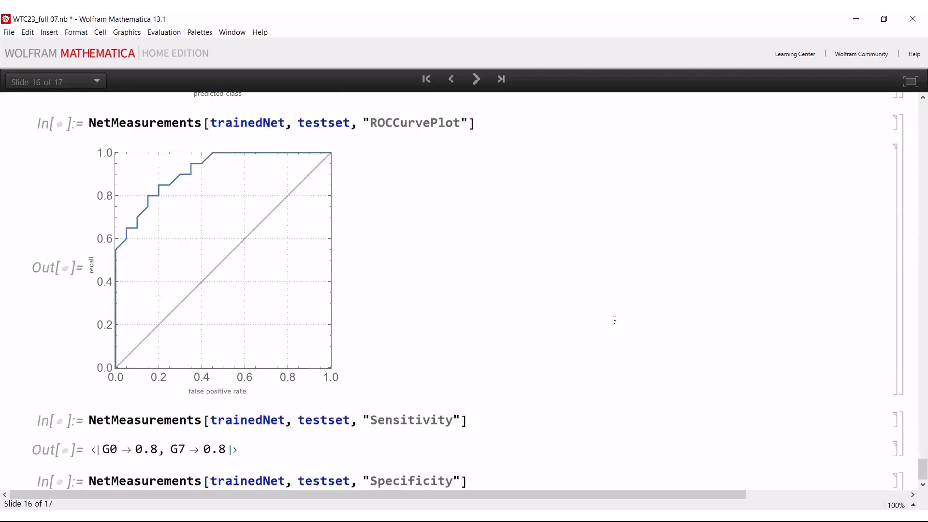
{"action": "double_click", "coordinate": [409, 385]}
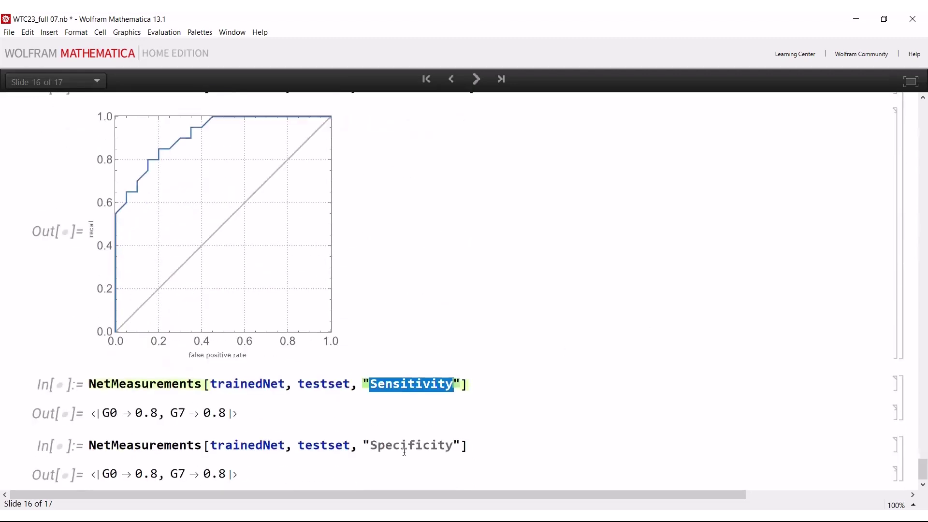
{"action": "double_click", "coordinate": [406, 445]}
Review the G0/G7 confusion matrix (8 of 10 correct each) and the ROC curve plot.
{"action": "scroll", "coordinate": [558, 368], "scroll_direction": "up", "scroll_amount": 2}
{"action": "scroll", "coordinate": [557, 368], "scroll_direction": "up", "scroll_amount": 2}
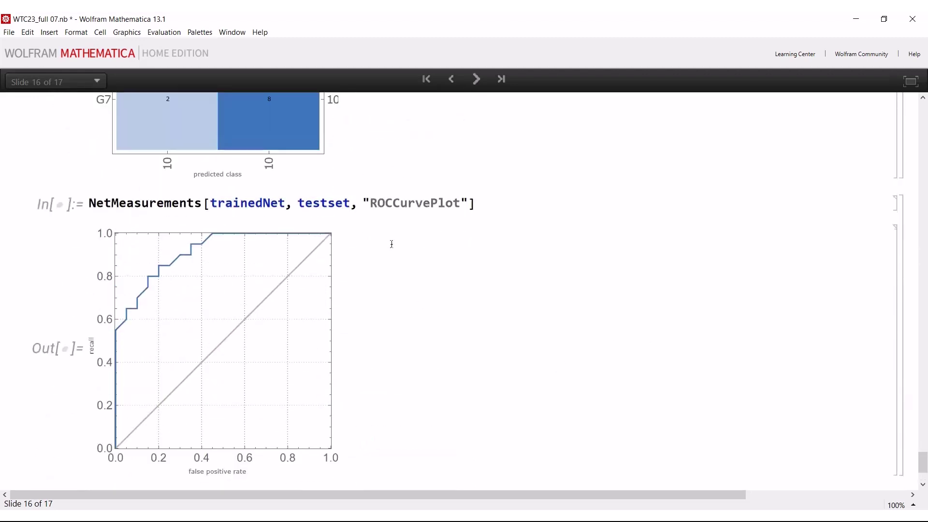
{"action": "scroll", "coordinate": [391, 244], "scroll_direction": "up", "scroll_amount": 4}
{"action": "scroll", "coordinate": [617, 217], "scroll_direction": "down", "scroll_amount": 4}
{"action": "scroll", "coordinate": [575, 275], "scroll_direction": "down", "scroll_amount": 2}
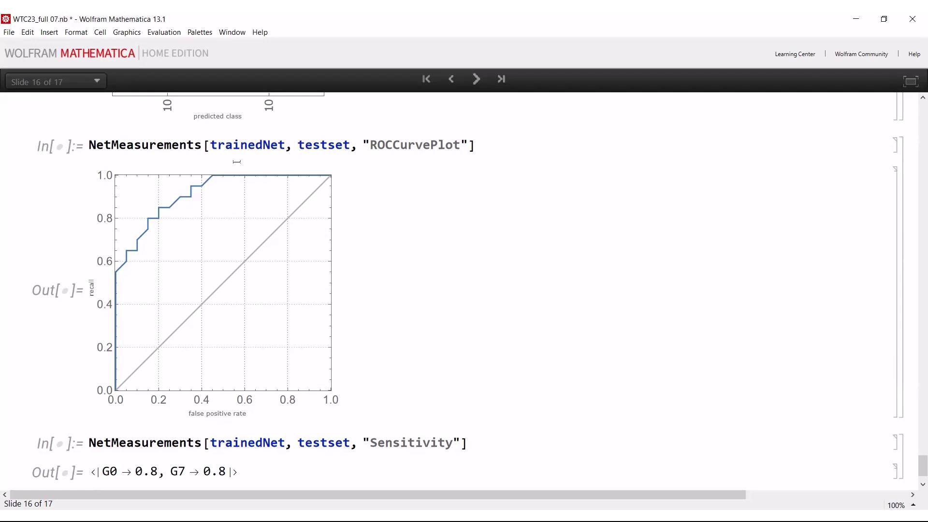
{"action": "mouse_move", "coordinate": [90, 172]}
Scroll over the results to show Sensitivity and Specificity of 0.8 for G0 and G7.
{"action": "scroll", "coordinate": [515, 196], "scroll_direction": "up", "scroll_amount": 10}
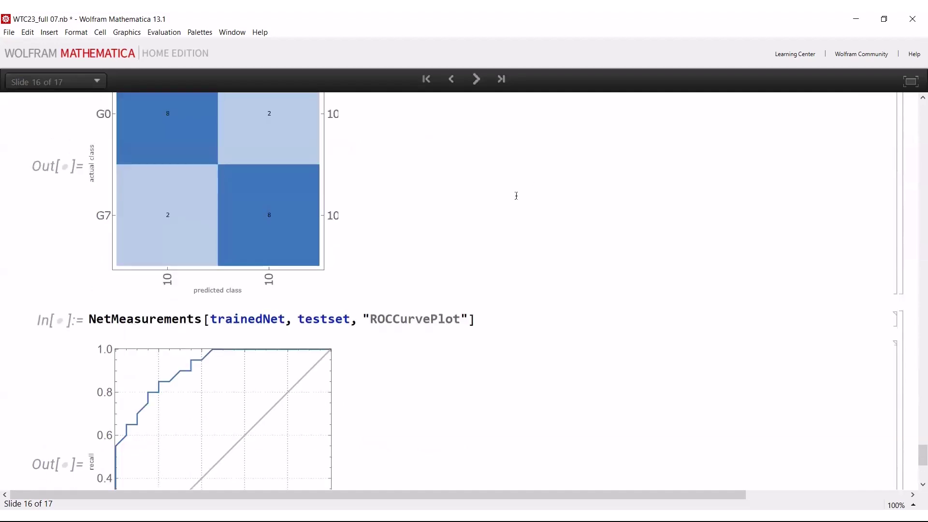
{"action": "scroll", "coordinate": [515, 196], "scroll_direction": "up", "scroll_amount": 2}
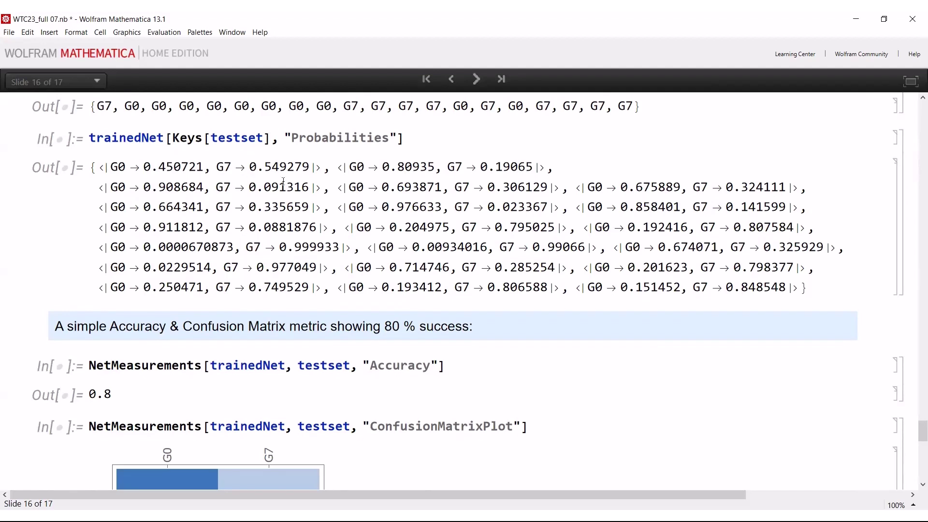
{"action": "scroll", "coordinate": [519, 210], "scroll_direction": "down", "scroll_amount": 12}
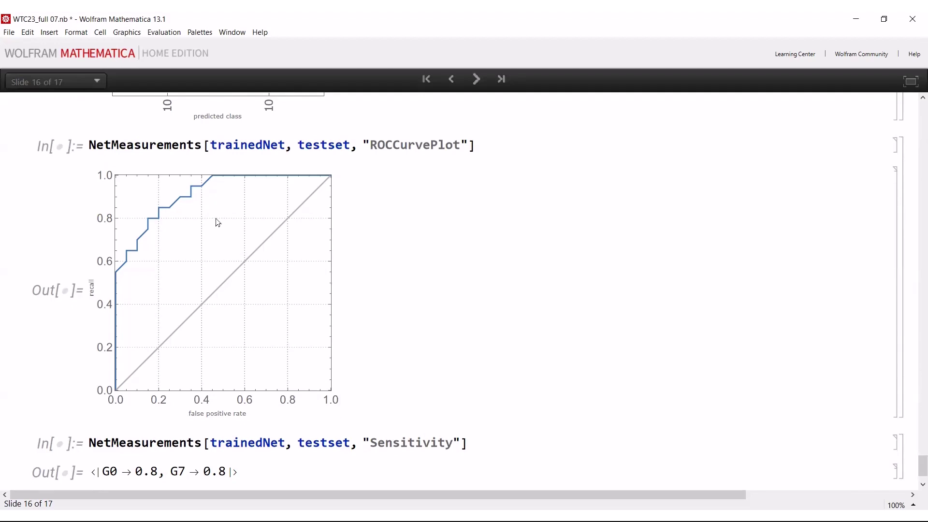
{"action": "scroll", "coordinate": [460, 207], "scroll_direction": "down", "scroll_amount": 1}
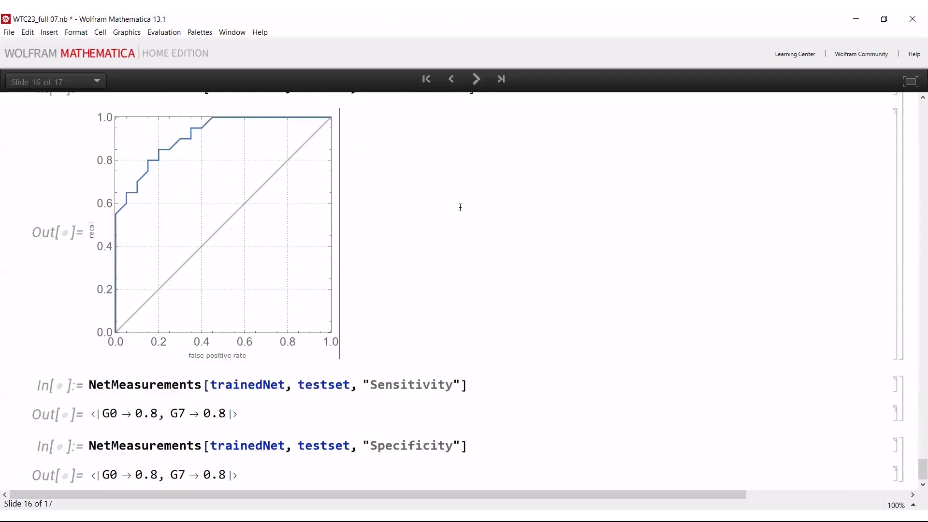
{"action": "scroll", "coordinate": [460, 208], "scroll_direction": "up", "scroll_amount": 3}
{"action": "scroll", "coordinate": [460, 208], "scroll_direction": "up", "scroll_amount": 2}
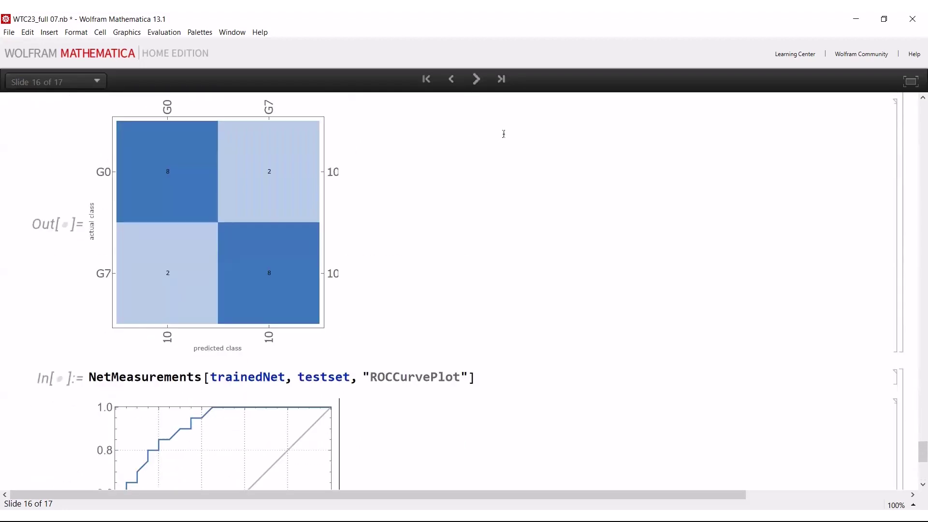
{"action": "left_click", "coordinate": [476, 80]}
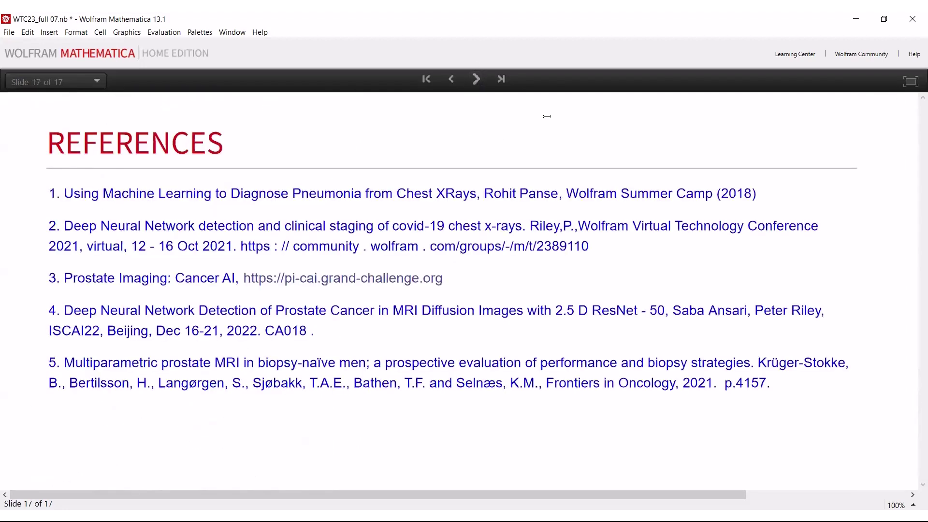